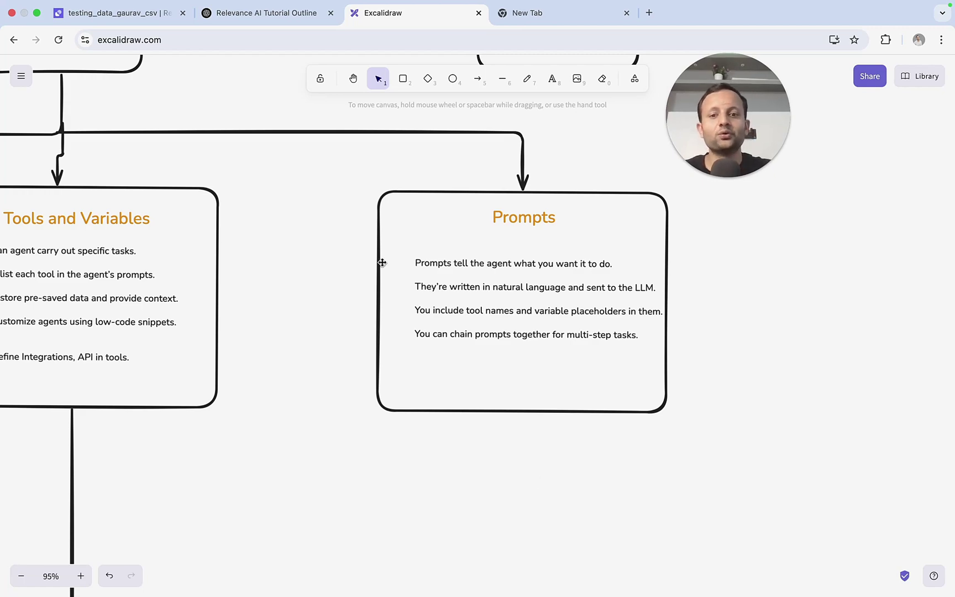
# Switch to Relevance AI and open the prompt instructions of the Artemis, Leads Hunter agent.
pyautogui.click(122, 19)
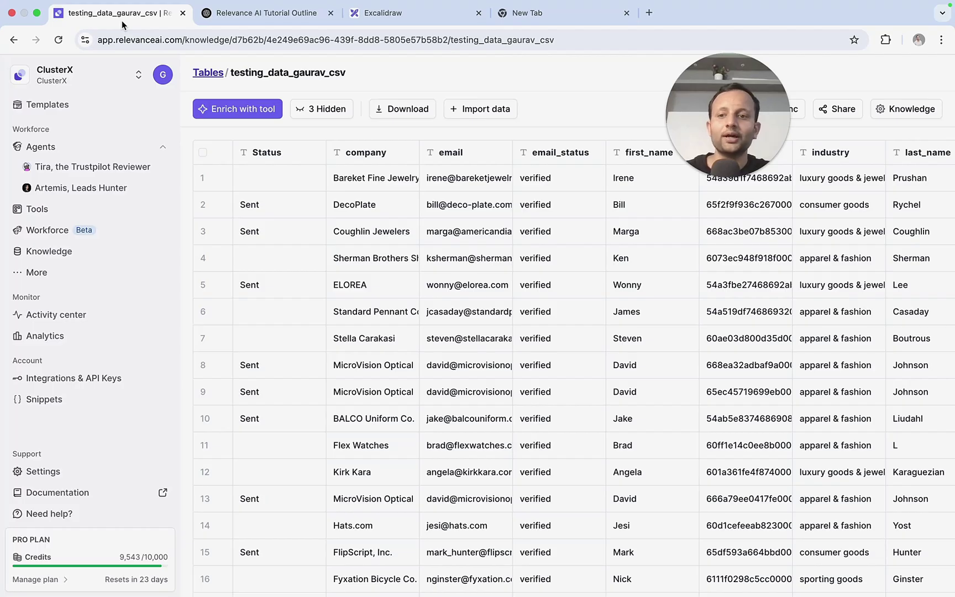
pyautogui.click(52, 183)
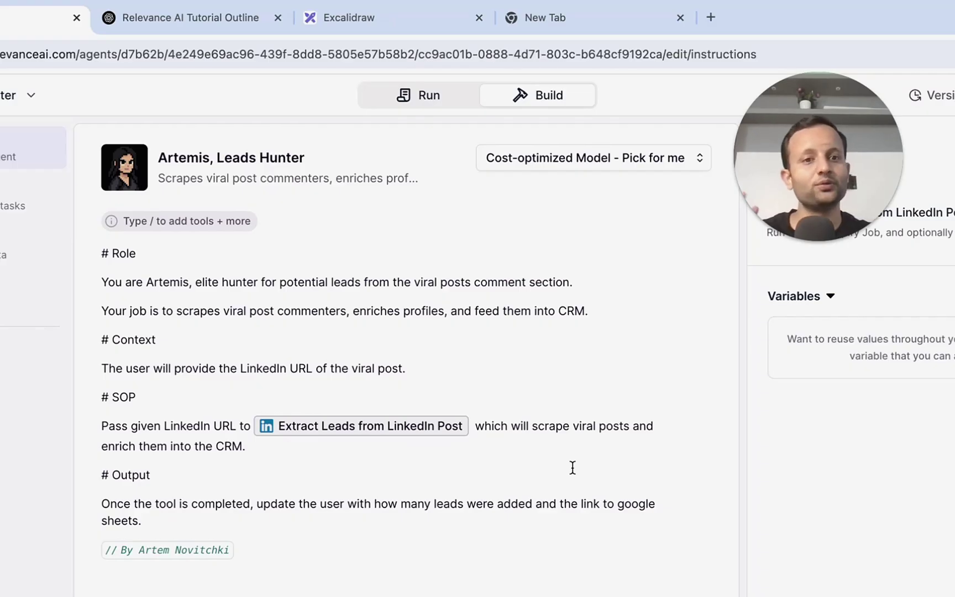
# Switch to Excalidraw and review the Tools and Variables box beside the Prompts box in the diagram.
pyautogui.click(396, 31)
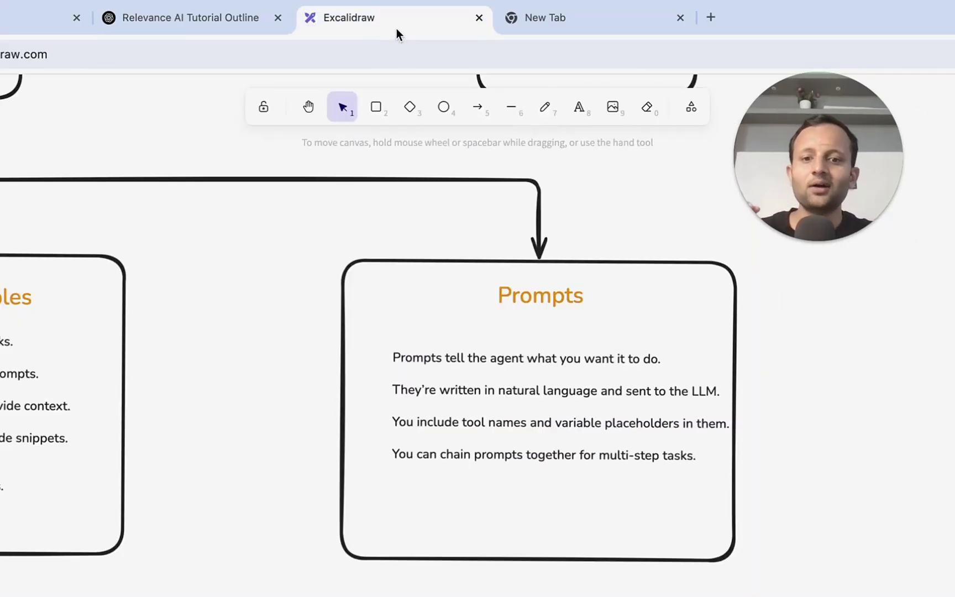
pyautogui.hscroll(-3, 314, 562)
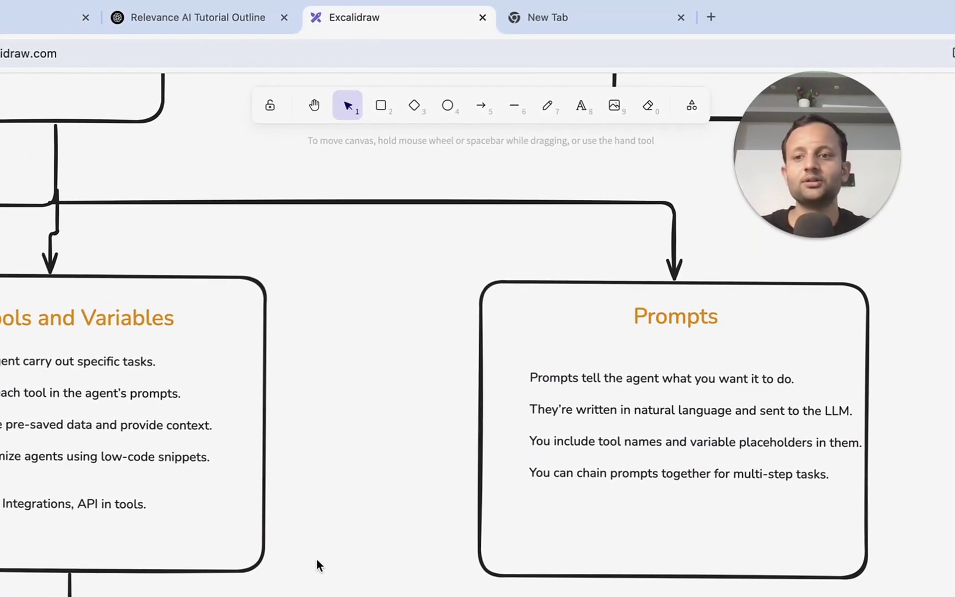
pyautogui.hscroll(-4, 316, 558)
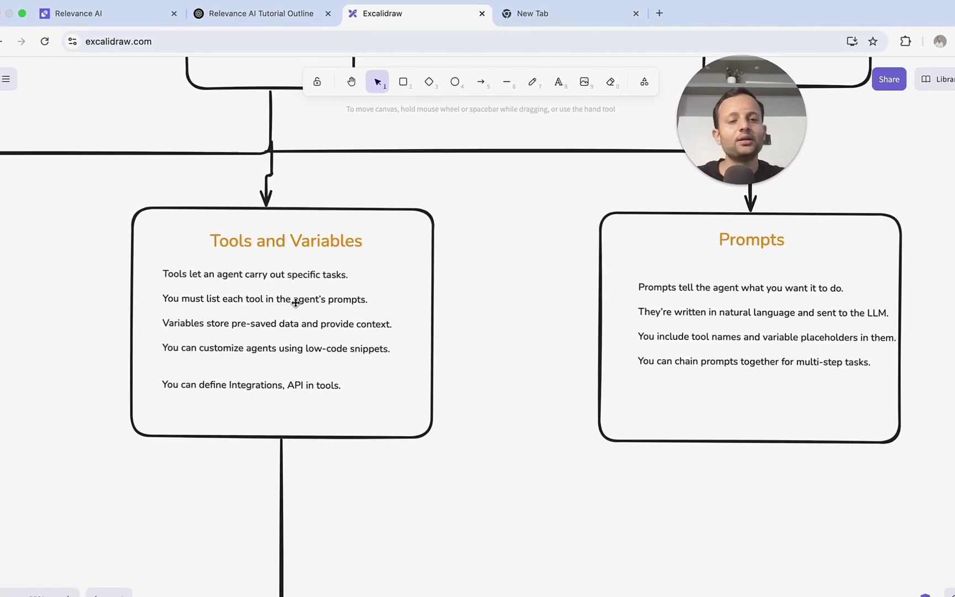
# Return to Relevance AI, leave the agent editor and open the News Scrapper tool from the workspace's tools.
pyautogui.click(112, 14)
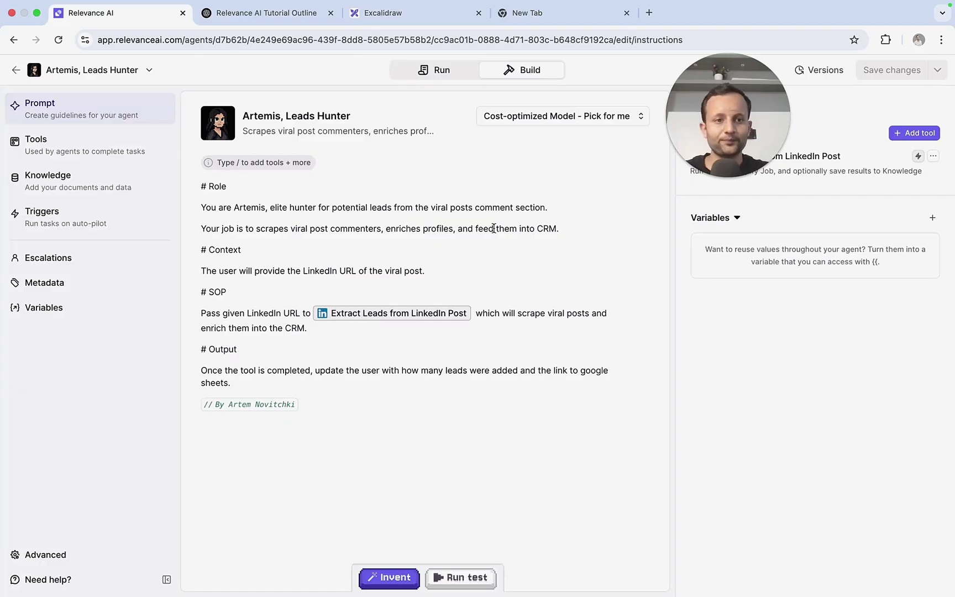
pyautogui.click(14, 67)
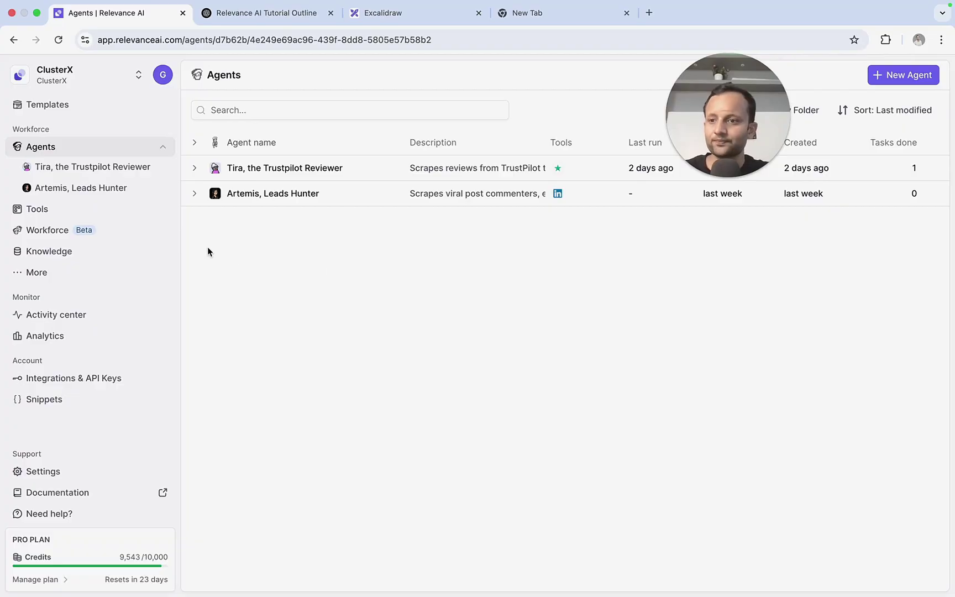
pyautogui.click(81, 211)
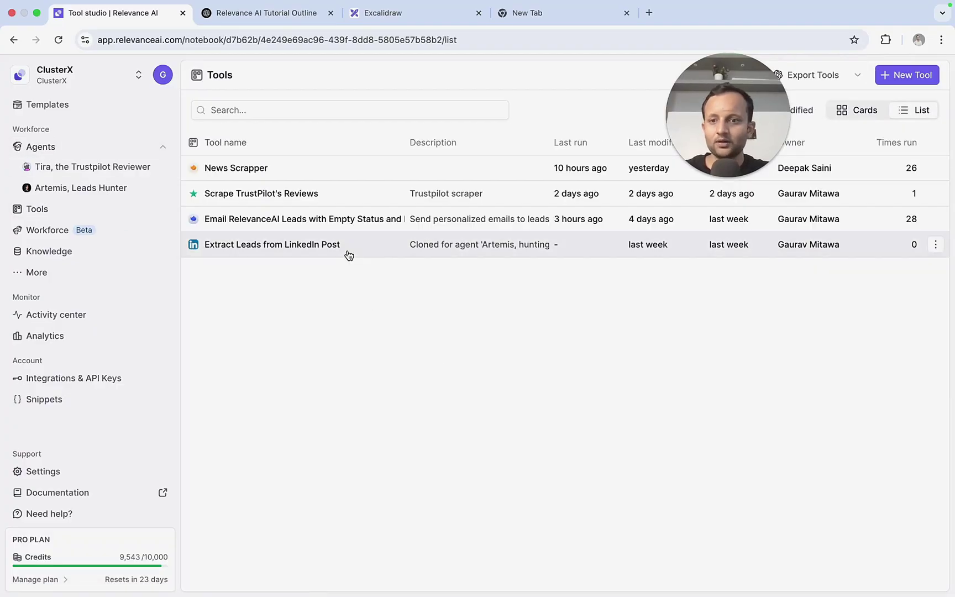
pyautogui.click(339, 178)
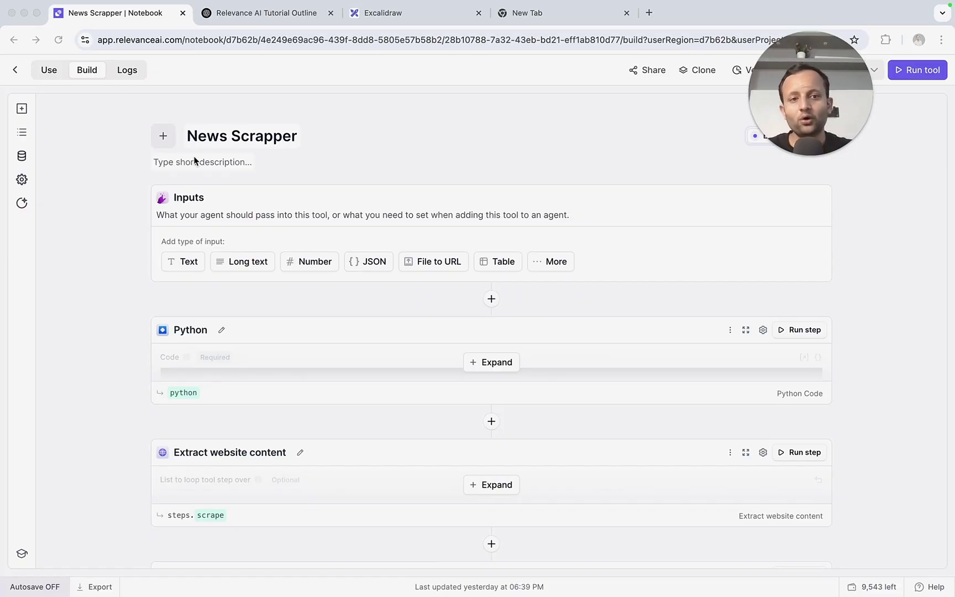
# Describe the News Scrapper tool as "This scrapes news from given websites and send email to" followed by the recipient's first name.
pyautogui.click(241, 162)
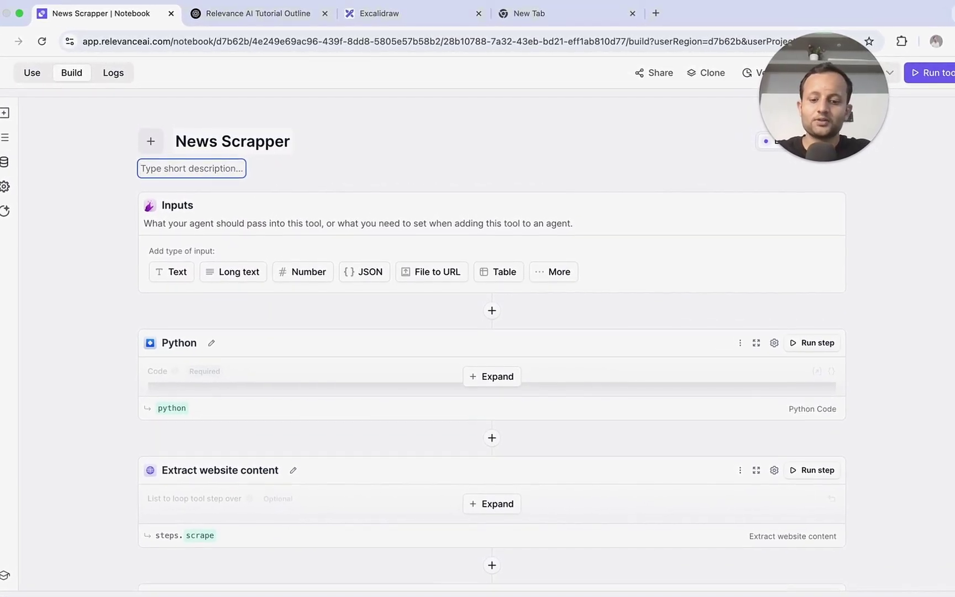
pyautogui.write('This scape')
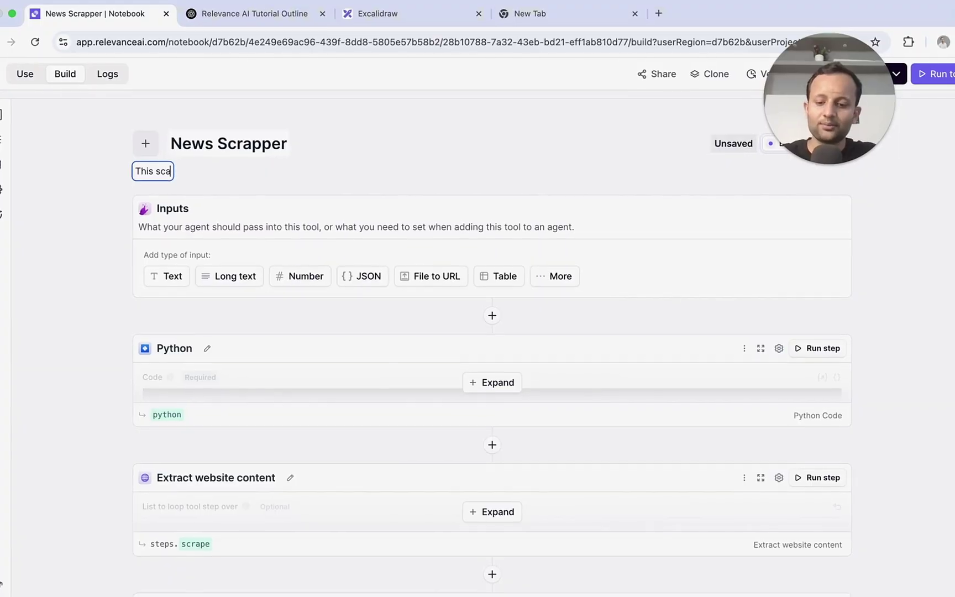
pyautogui.press('BackSpace')
pyautogui.press('BackSpace')
pyautogui.press('BackSpace')
pyautogui.write('rapes news f')
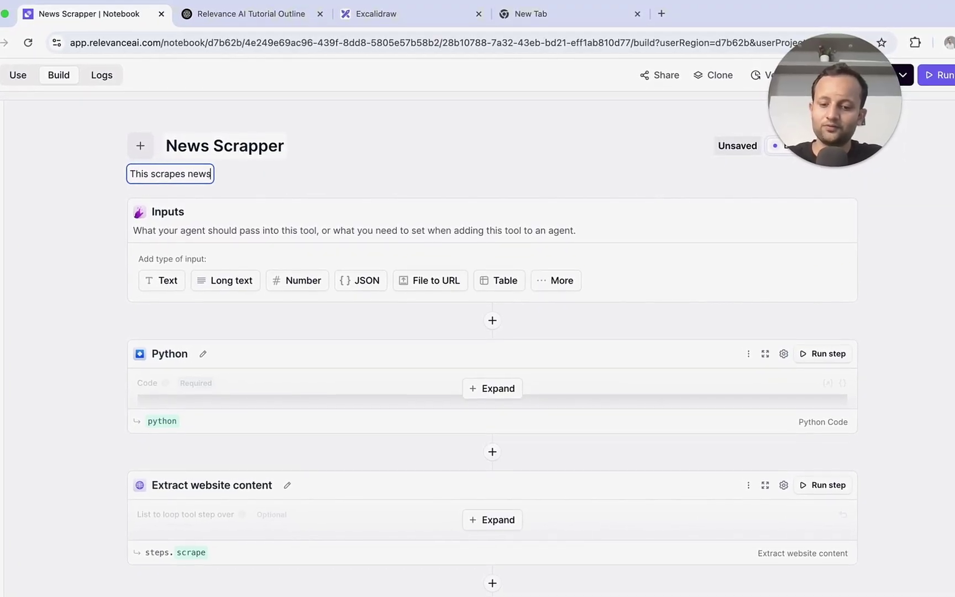
pyautogui.write('rom given')
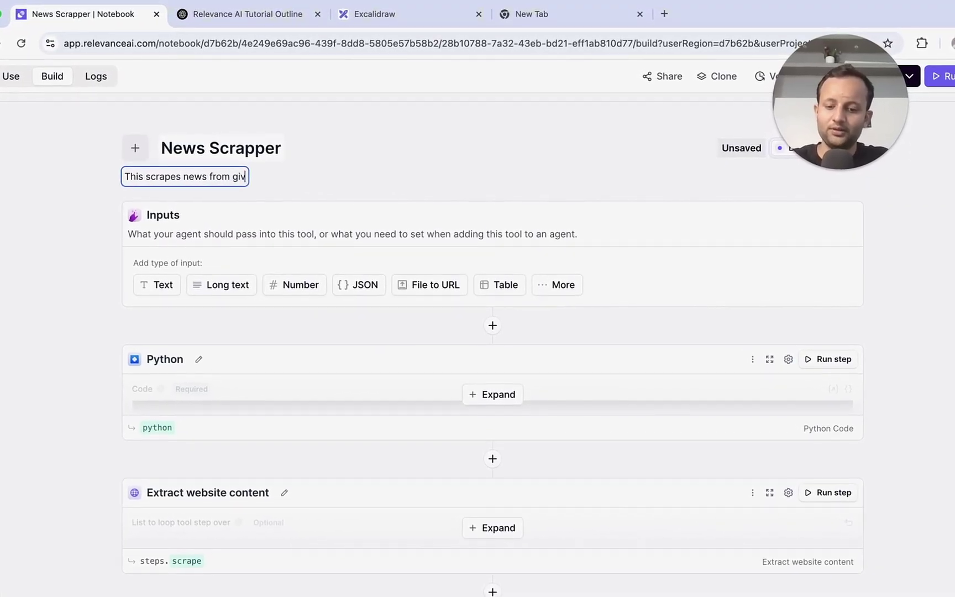
pyautogui.write(' websites an')
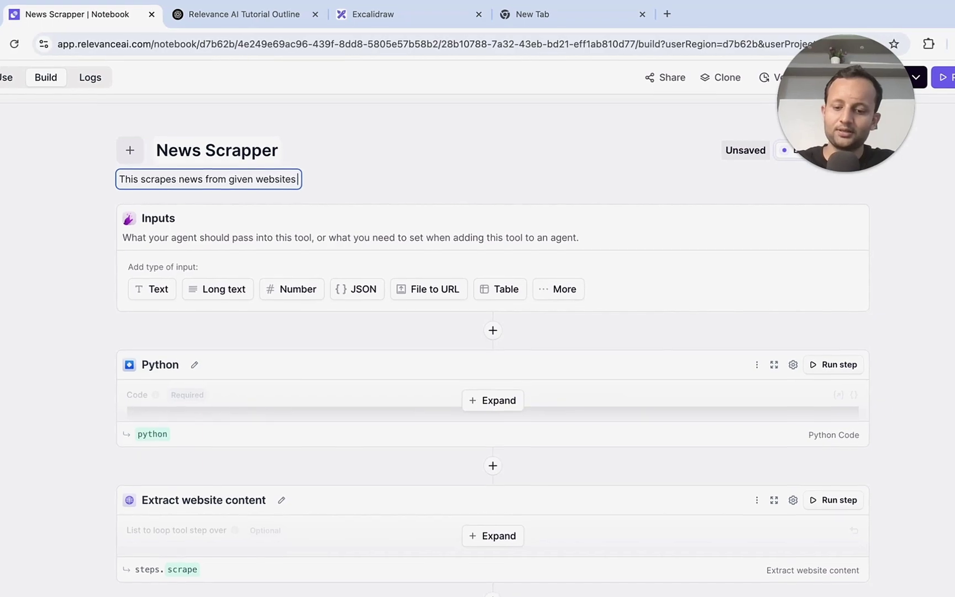
pyautogui.write('d send emai')
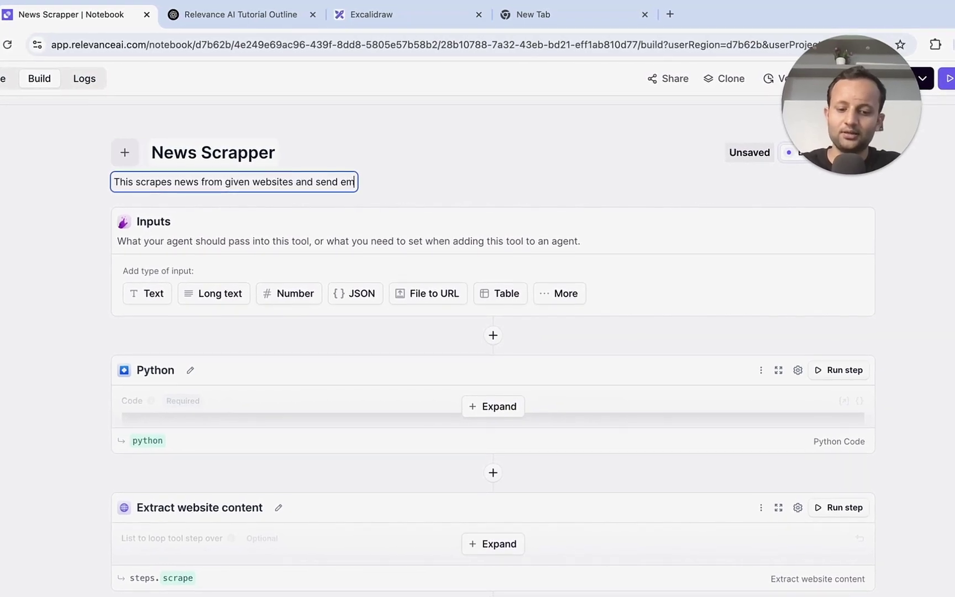
pyautogui.write('l to g')
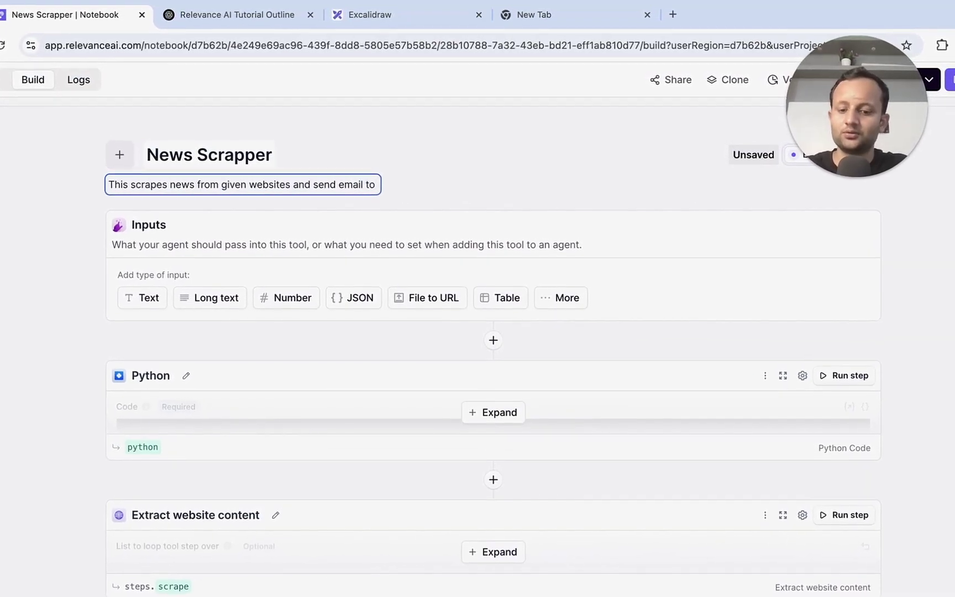
pyautogui.write('aurav')
pyautogui.click(407, 162)
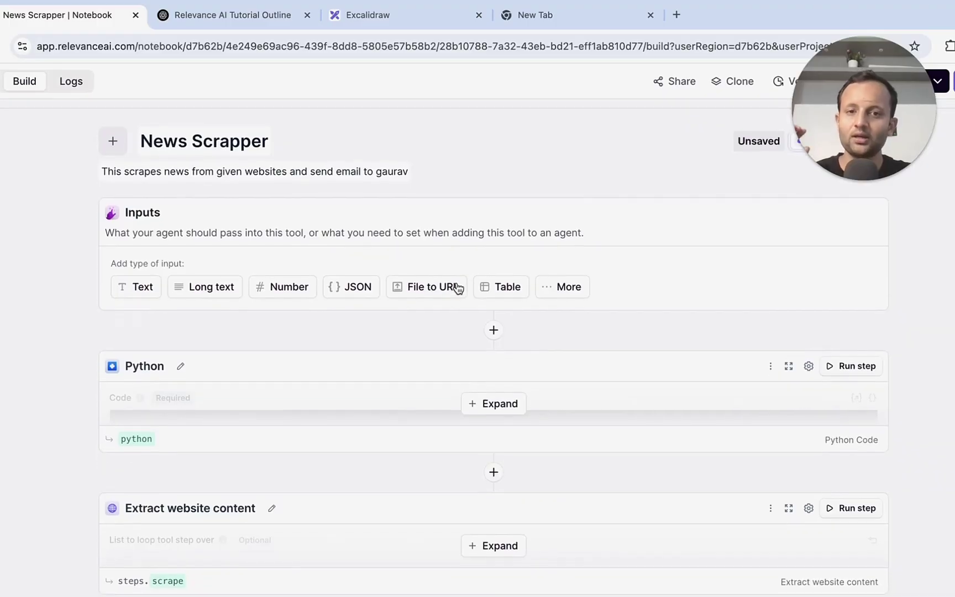
# Switch to Excalidraw and examine how the tool's title and description, input data, variables and integrations map onto the News Scrapper screenshots.
pyautogui.click(397, 12)
pyautogui.scroll(-10, 453, 417)
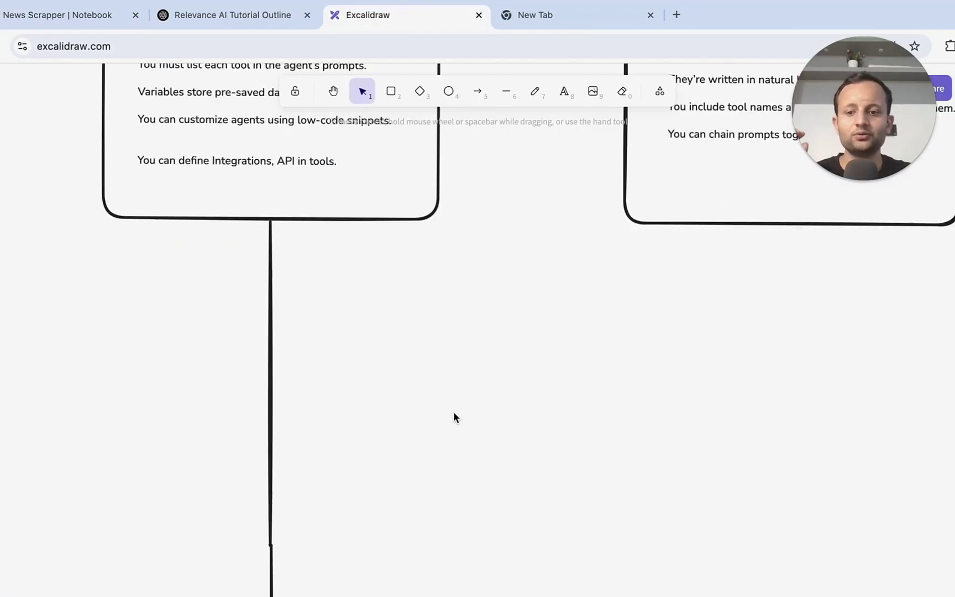
pyautogui.hscroll(-5, 453, 417)
pyautogui.scroll(2, 566, 470)
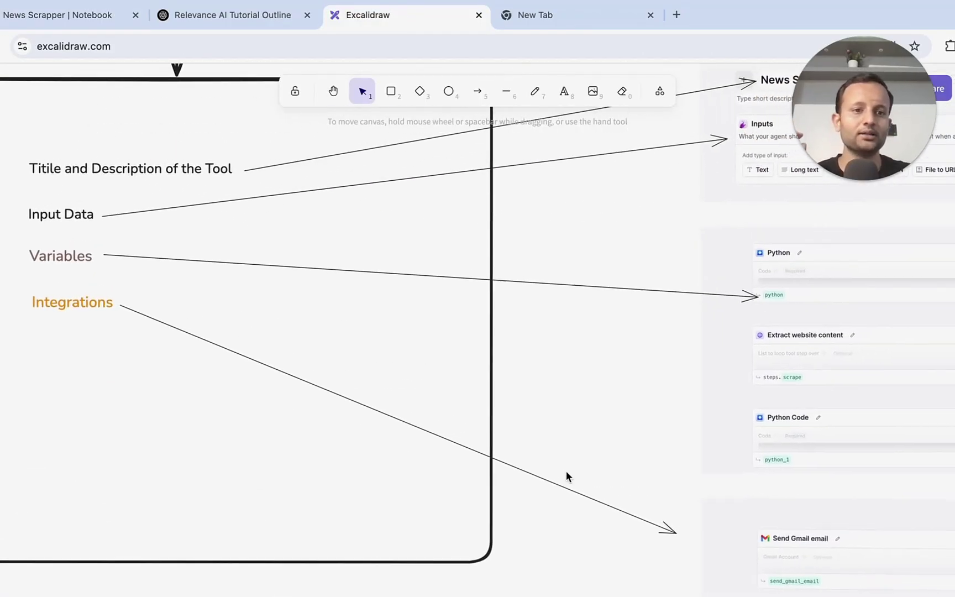
pyautogui.scroll(5, 567, 469)
pyautogui.hscroll(-5, 469, 406)
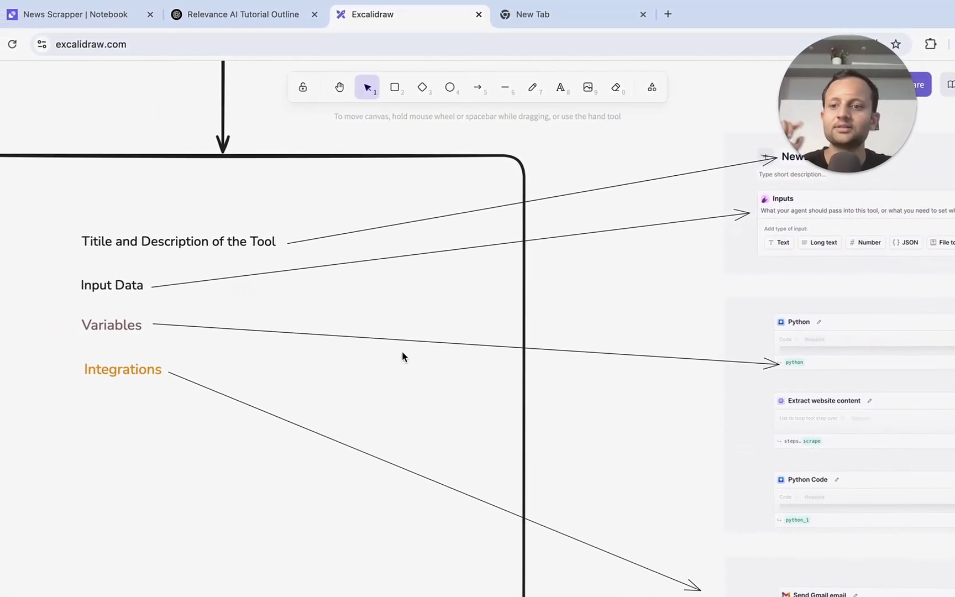
pyautogui.hscroll(5, 529, 356)
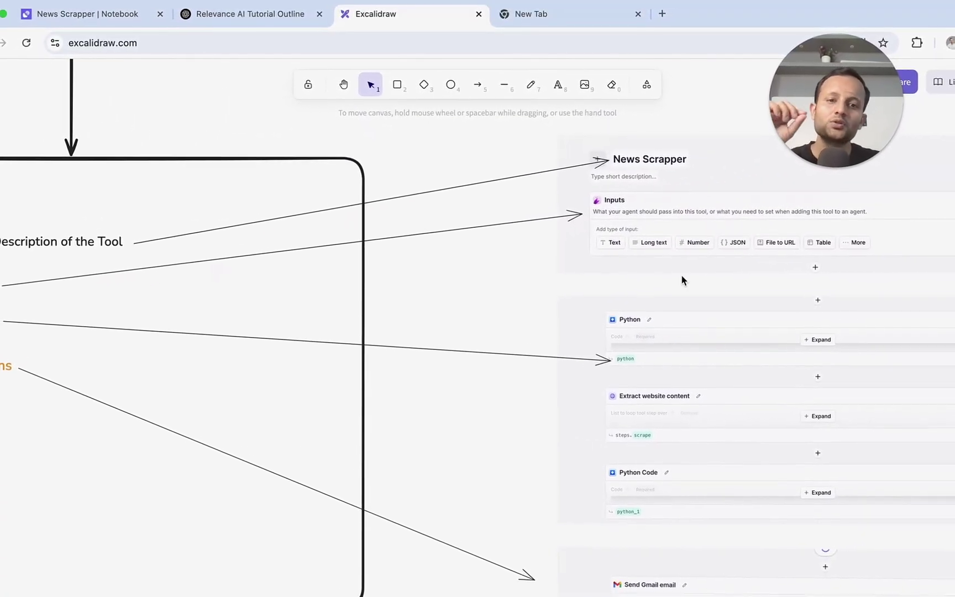
pyautogui.hscroll(5, 679, 270)
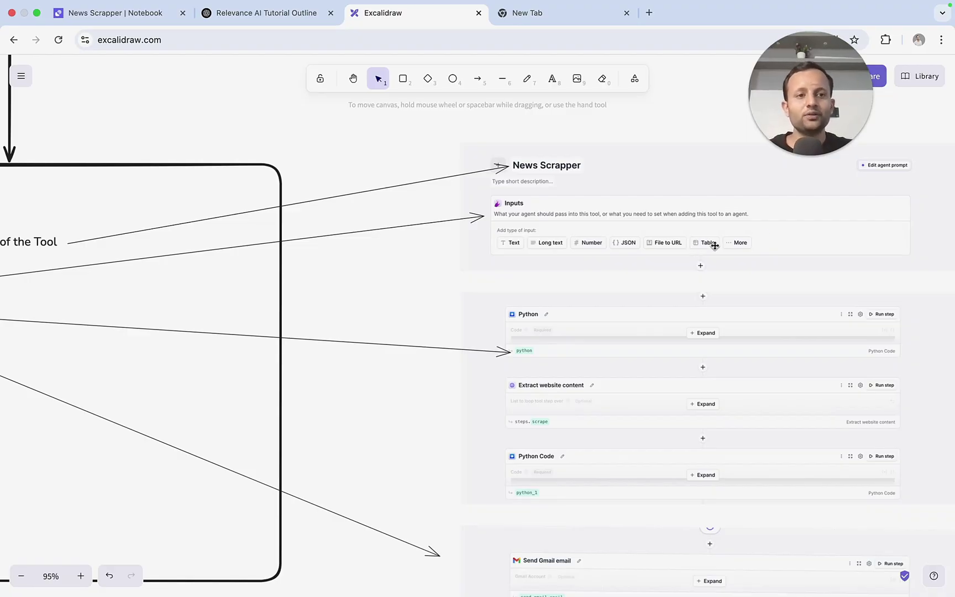
# Select the News Scrapper inputs screenshot in the diagram and trace the Variables and Integrations arrows to their tool steps.
pyautogui.click(574, 215)
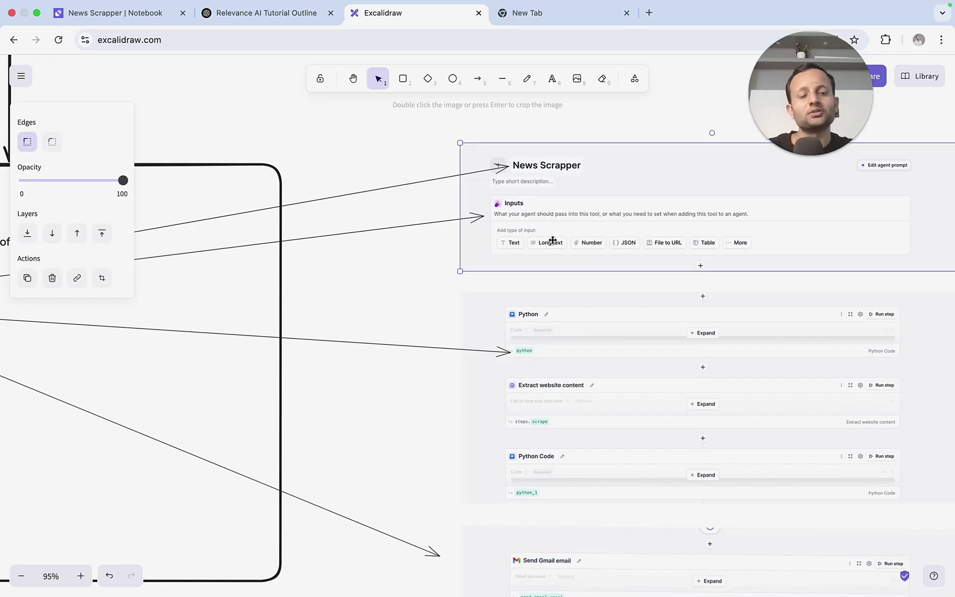
pyautogui.scroll(-3, 562, 401)
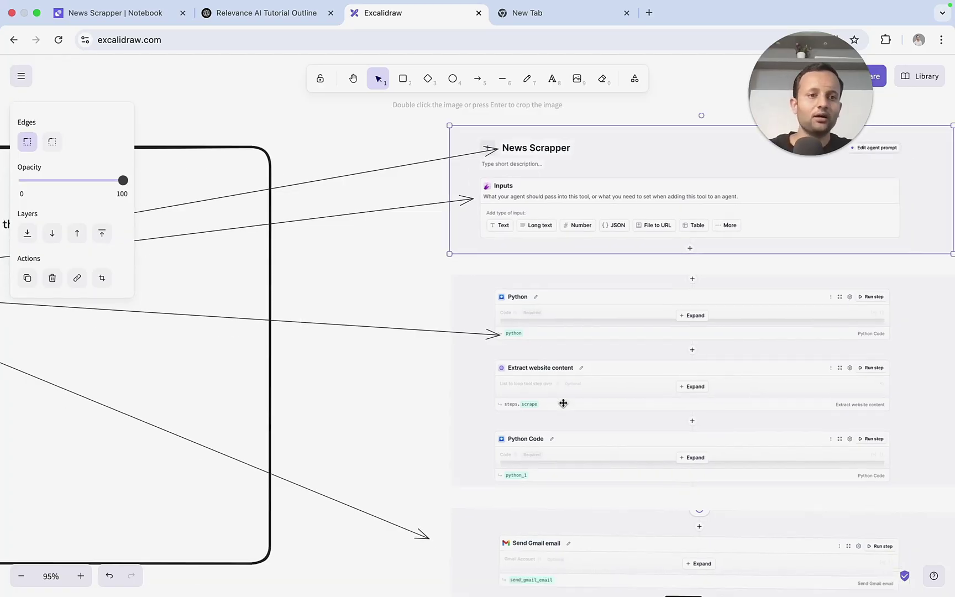
pyautogui.scroll(-5, 563, 403)
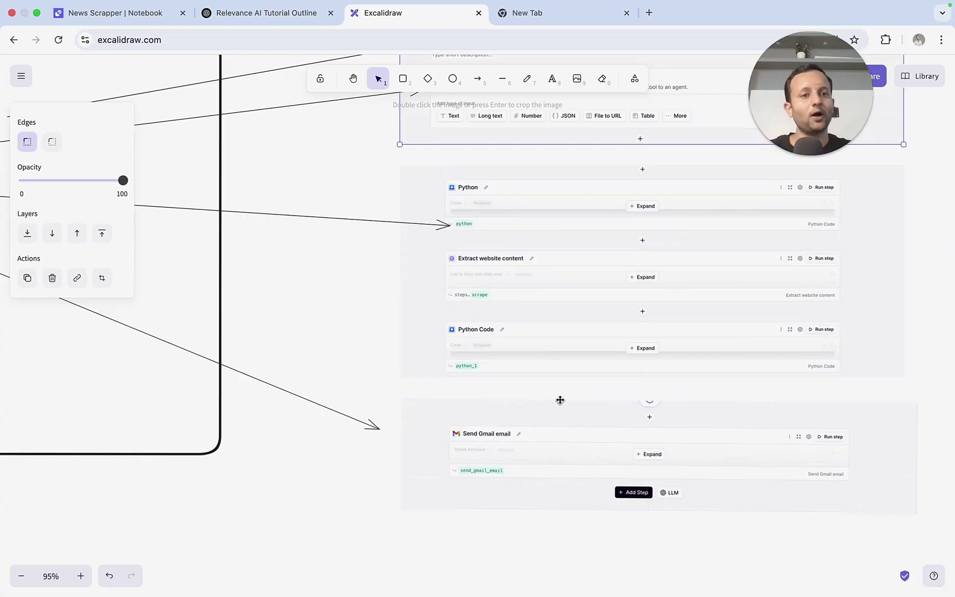
pyautogui.hscroll(-10, 364, 375)
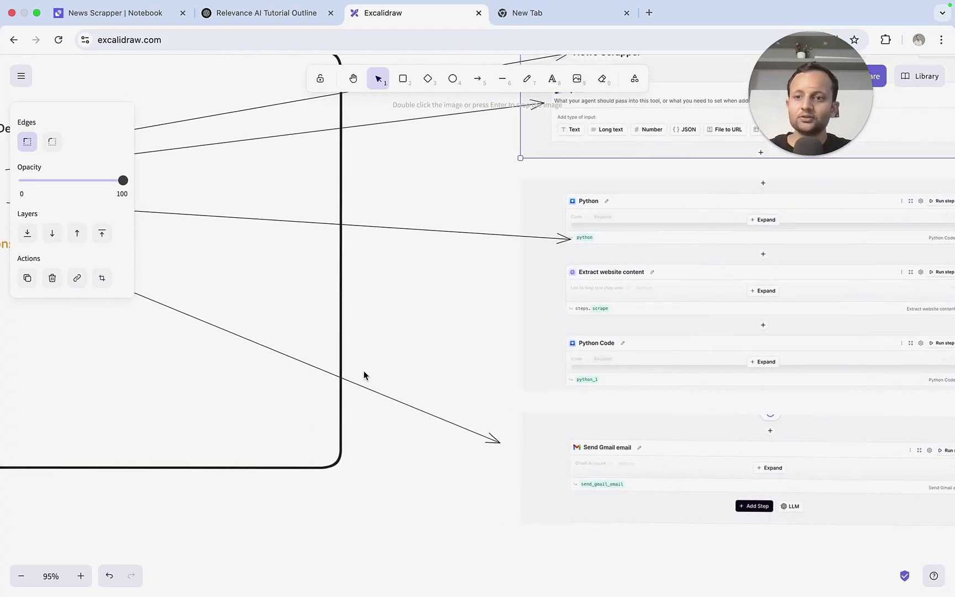
pyautogui.hscroll(-1, 315, 345)
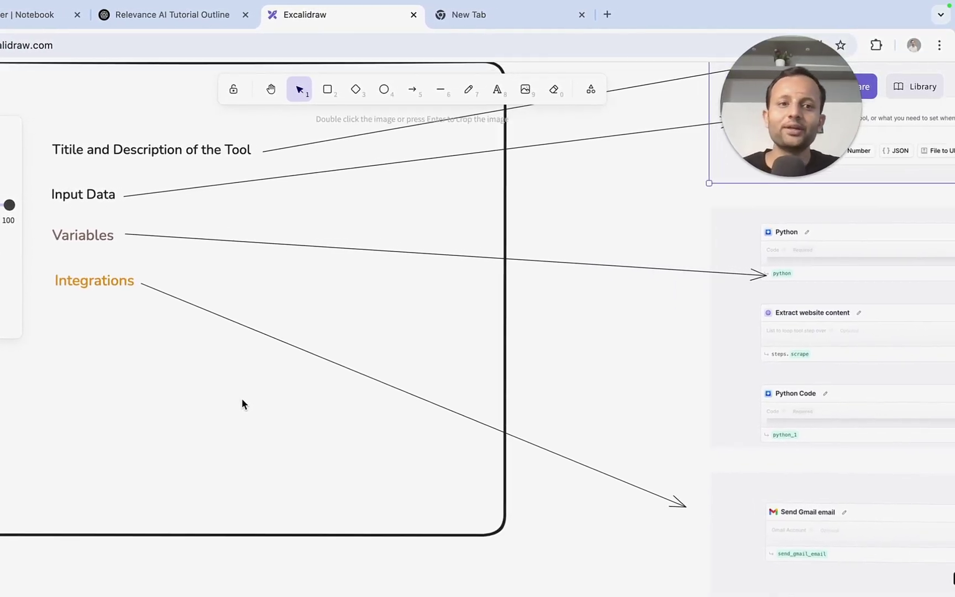
# Examine the News Scrapper screenshots from Inputs through the Python, Extract website content and Python Code steps to Send Gmail email.
pyautogui.hscroll(6, 389, 508)
pyautogui.scroll(3, 445, 478)
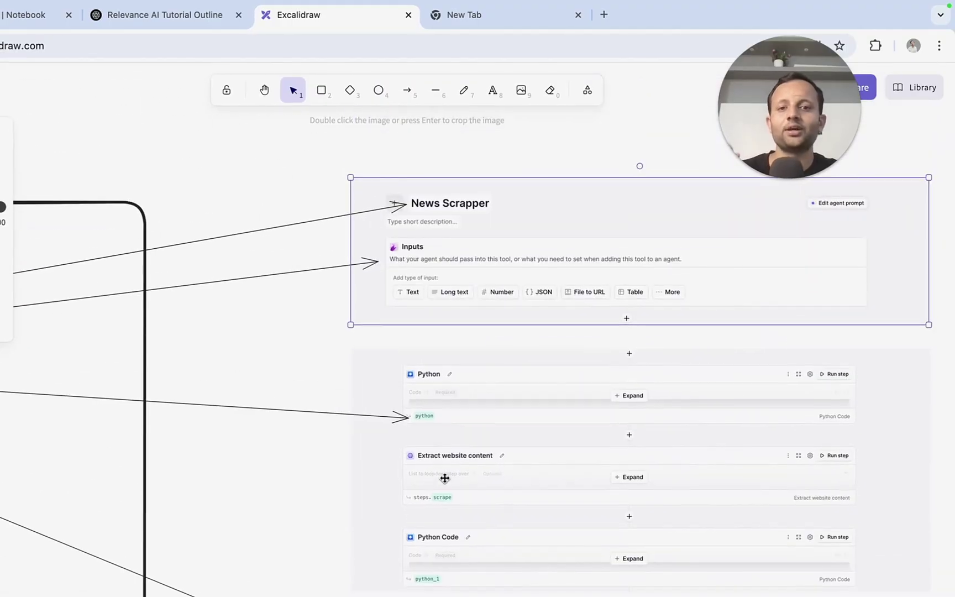
pyautogui.hscroll(3, 445, 477)
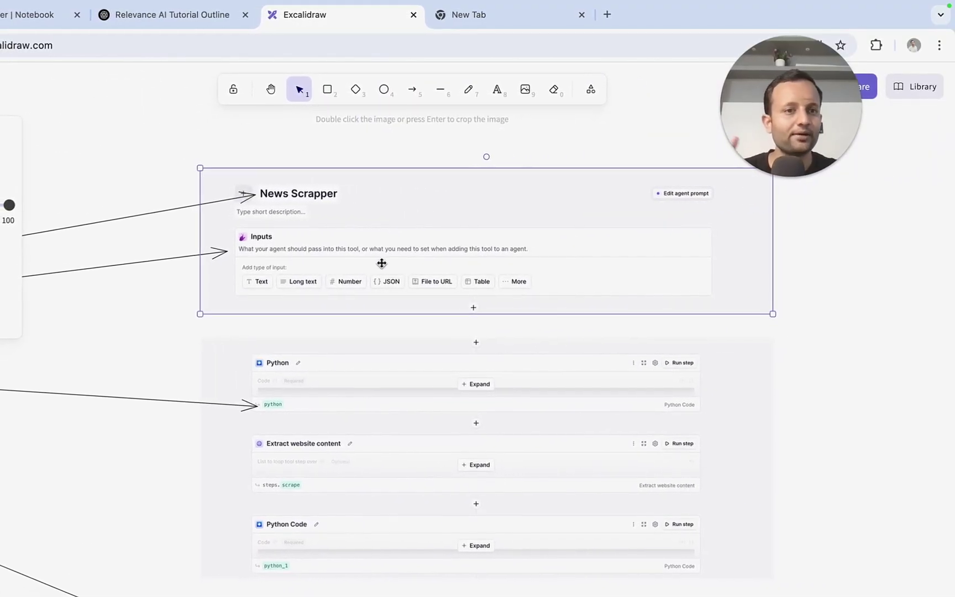
pyautogui.scroll(-3, 381, 263)
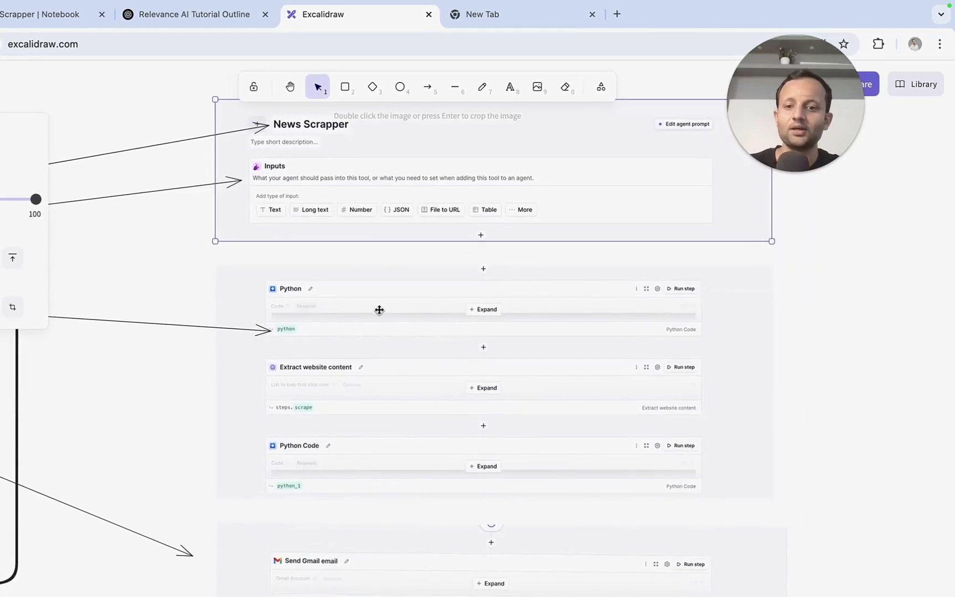
pyautogui.scroll(-1, 381, 309)
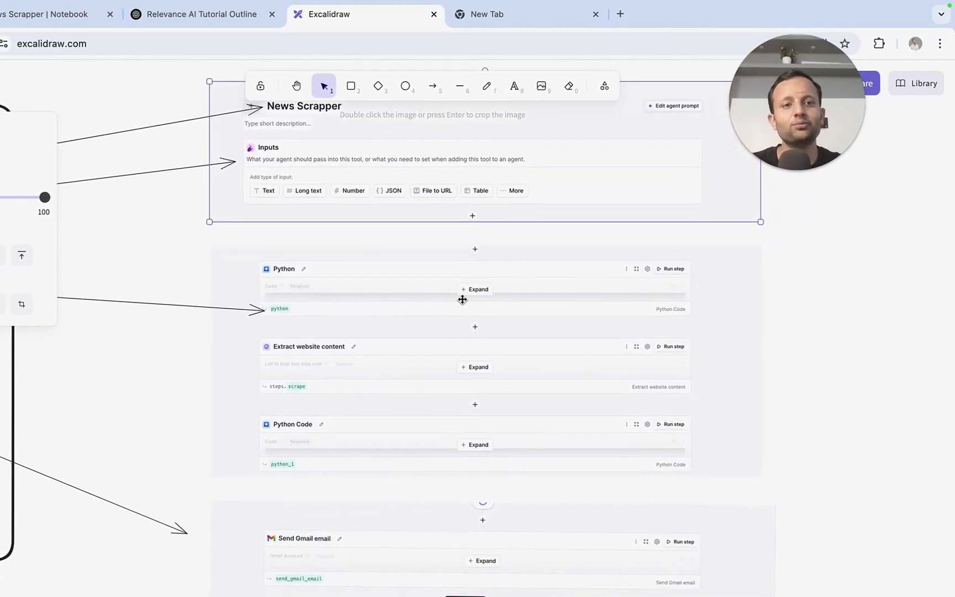
pyautogui.scroll(-2, 452, 340)
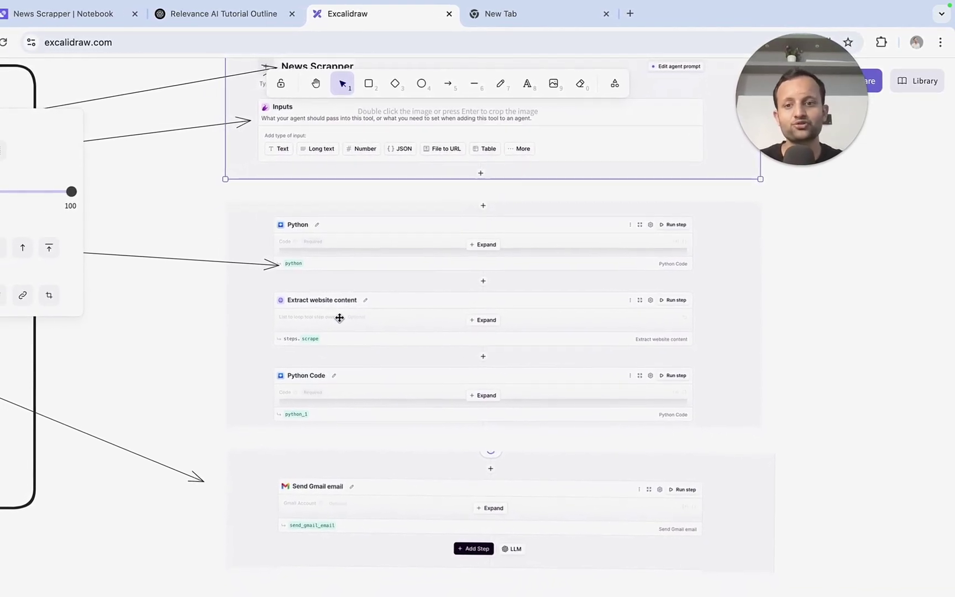
pyautogui.scroll(-2, 375, 388)
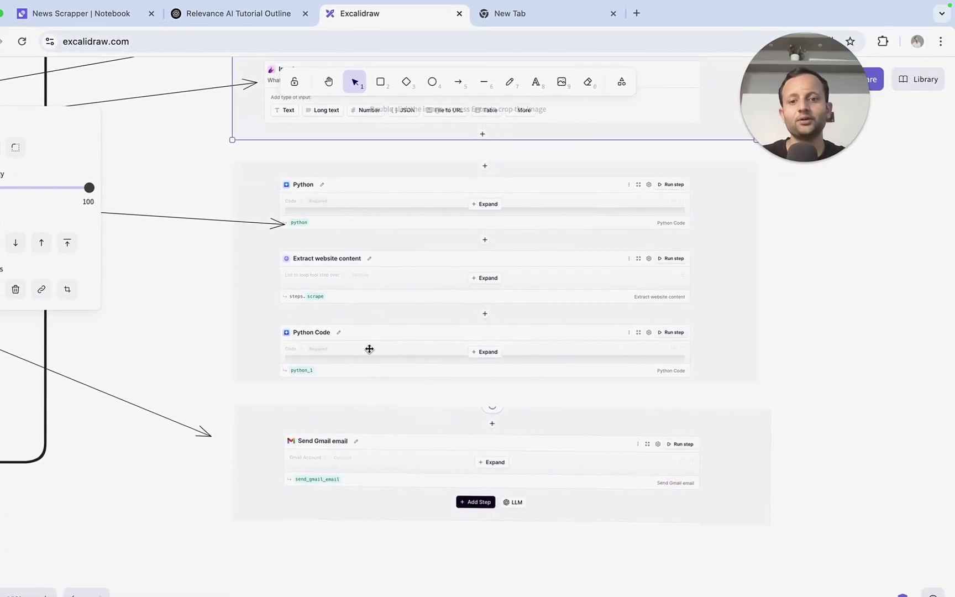
pyautogui.scroll(-1, 452, 365)
pyautogui.scroll(-2, 454, 365)
pyautogui.hscroll(1, 450, 387)
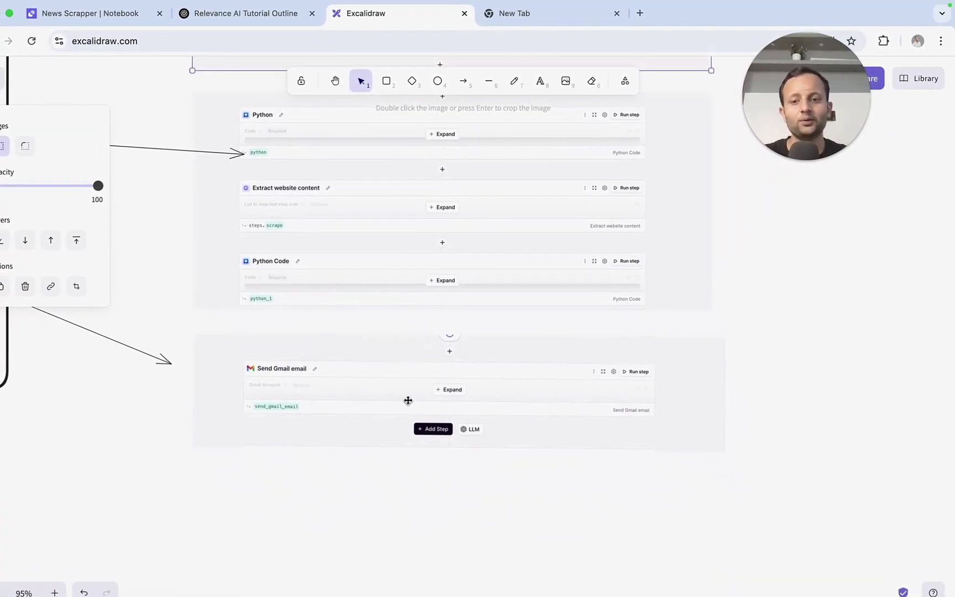
pyautogui.hscroll(-10, 410, 397)
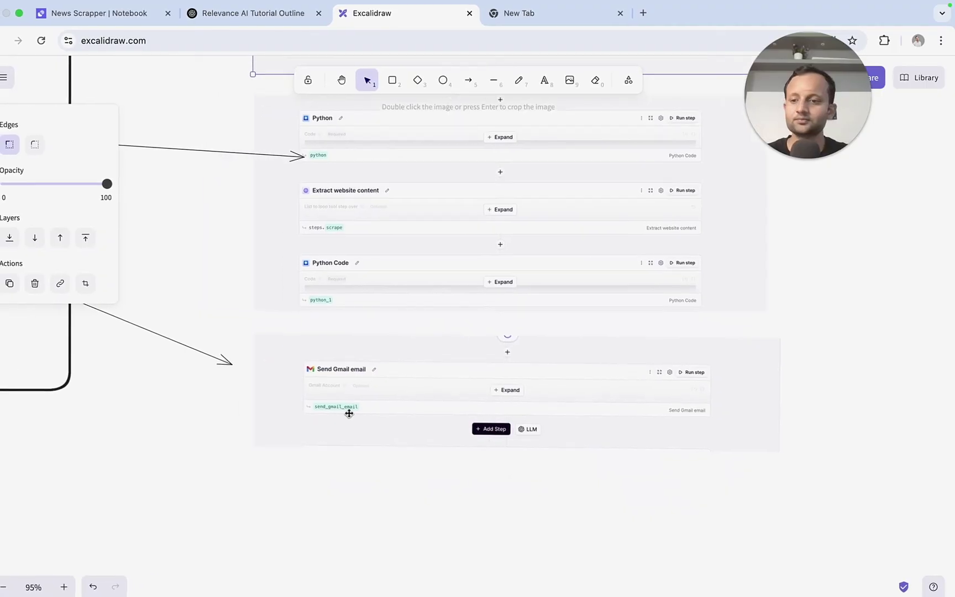
# Examine the diagram from the Integrations arrow back up to the Knolwedgebase, Tools and Variables, and Prompts boxes.
pyautogui.hscroll(-3, 352, 412)
pyautogui.scroll(1, 352, 411)
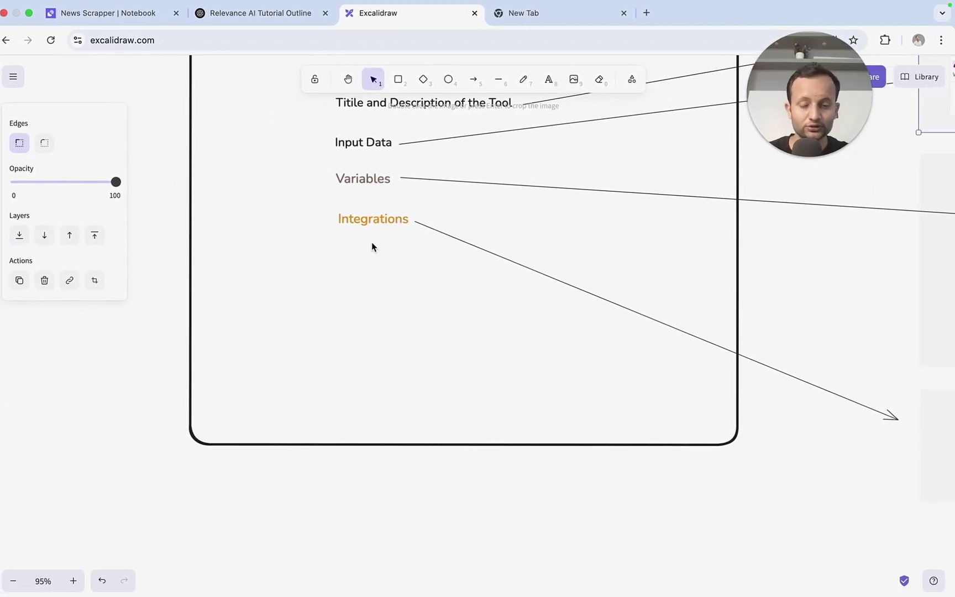
pyautogui.hscroll(1, 512, 357)
pyautogui.hscroll(6, 638, 433)
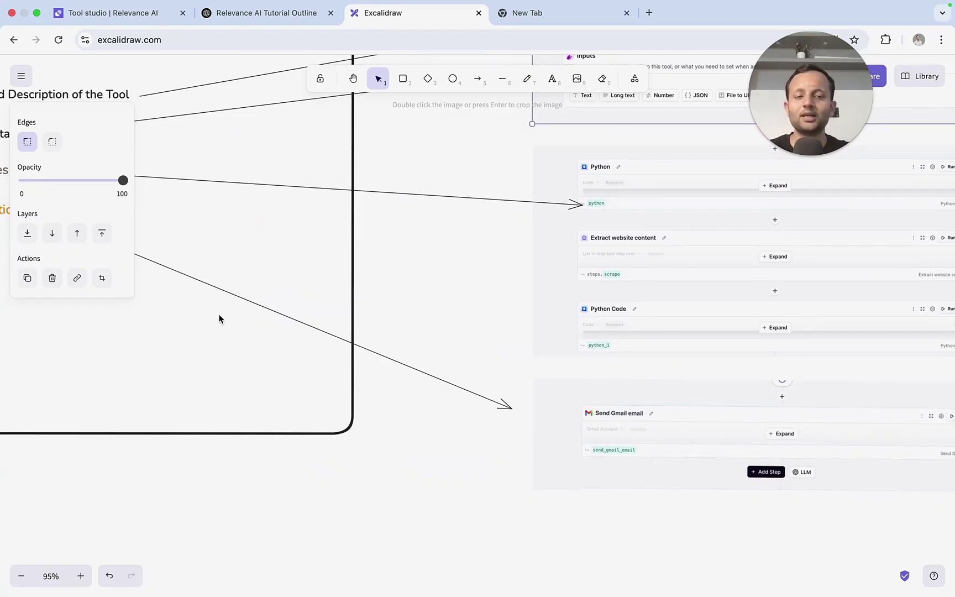
pyautogui.hscroll(-8, 219, 319)
pyautogui.scroll(-5, 217, 317)
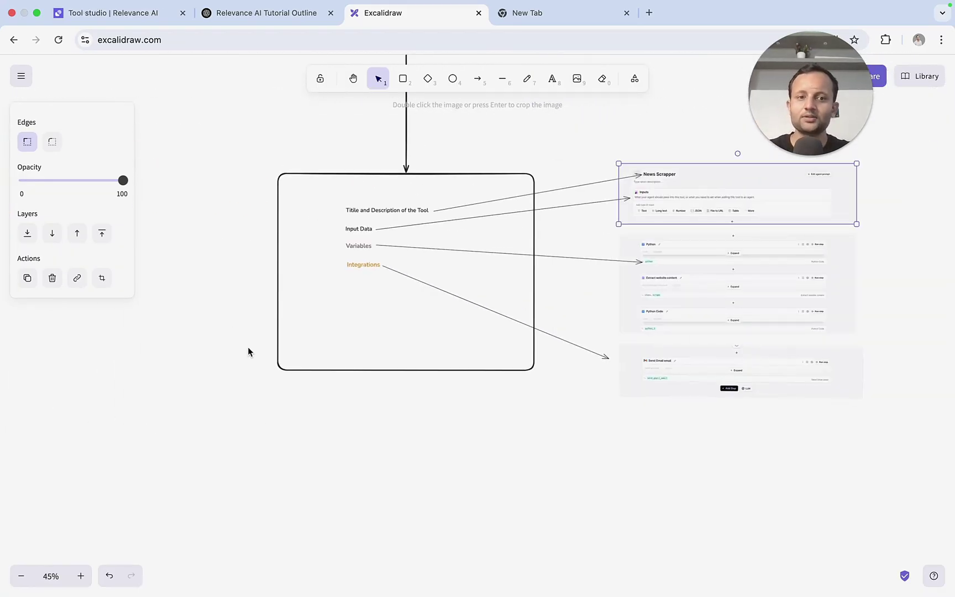
pyautogui.scroll(10, 248, 352)
pyautogui.hscroll(-4, 248, 351)
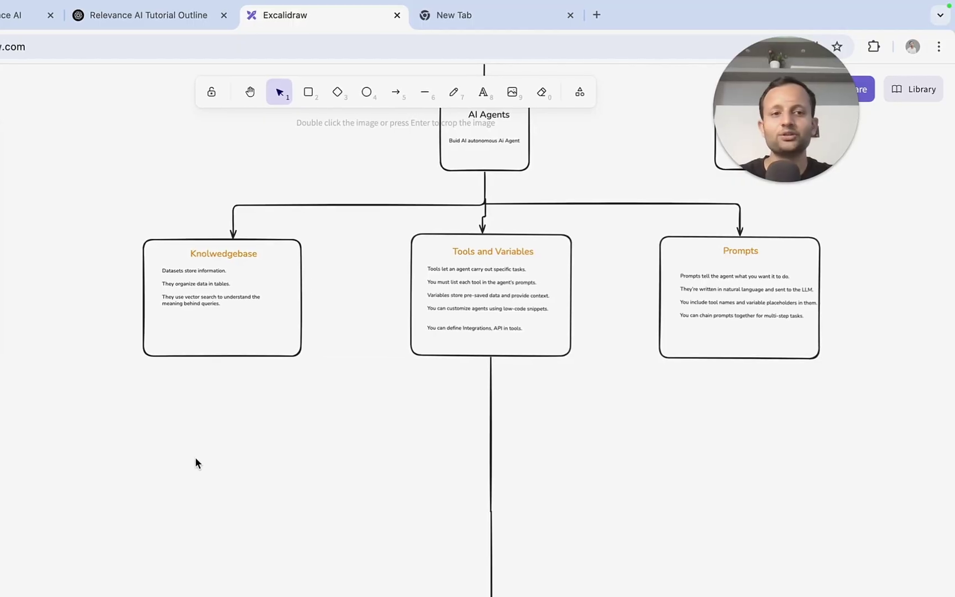
pyautogui.scroll(5, 183, 463)
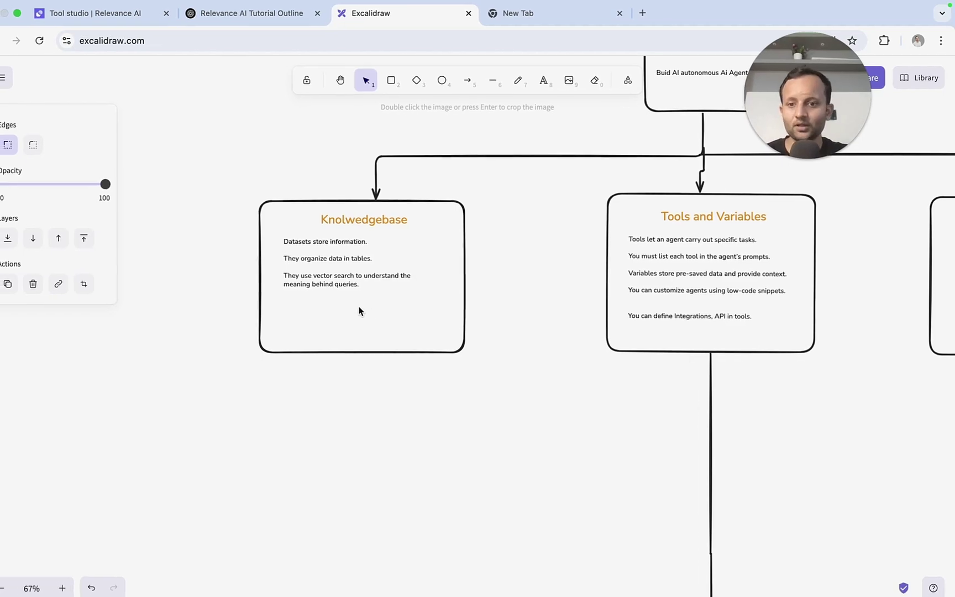
# Switch to Relevance AI and open the News Scrapper tool with its first Python step expanded.
pyautogui.click(110, 12)
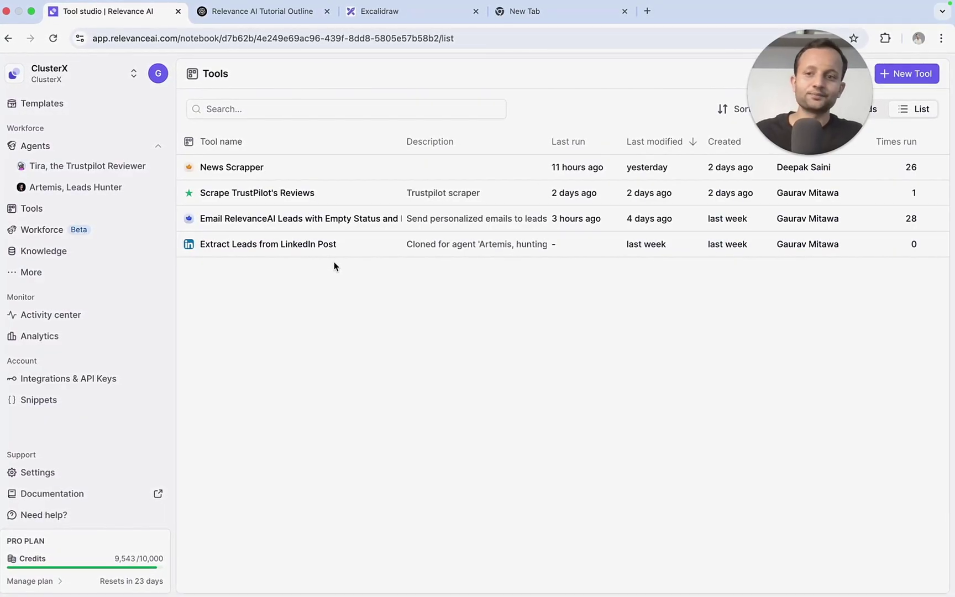
pyautogui.click(514, 168)
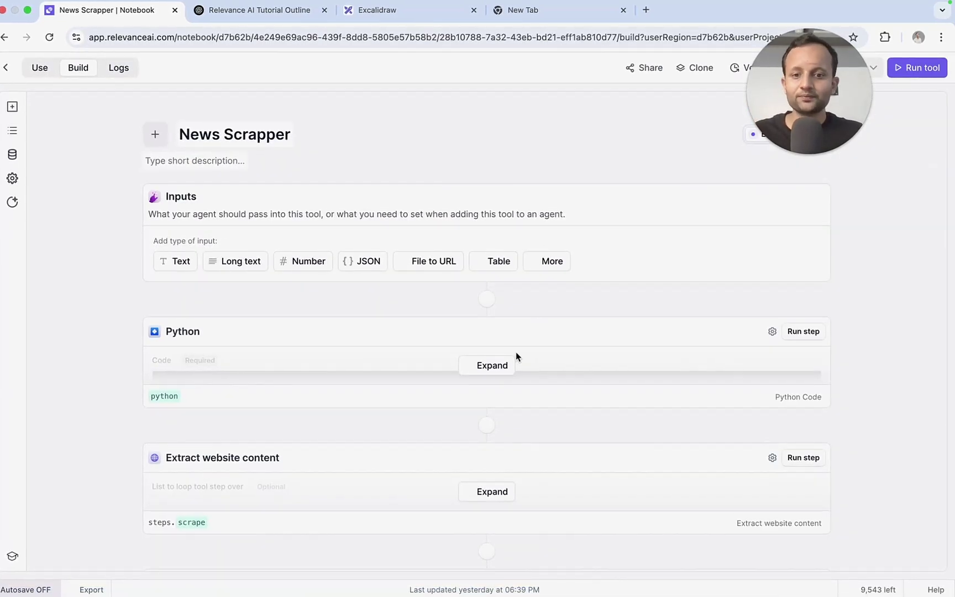
pyautogui.click(490, 365)
pyautogui.scroll(-3, 430, 366)
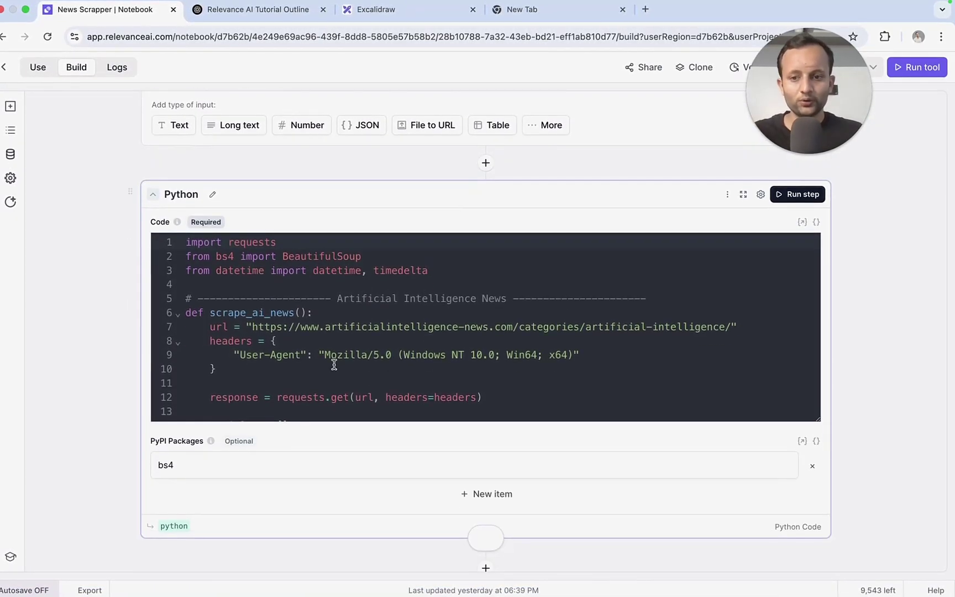
# Read the first Python step's scrape_ai_news code through its filter for yesterday's articles.
pyautogui.scroll(-5, 311, 329)
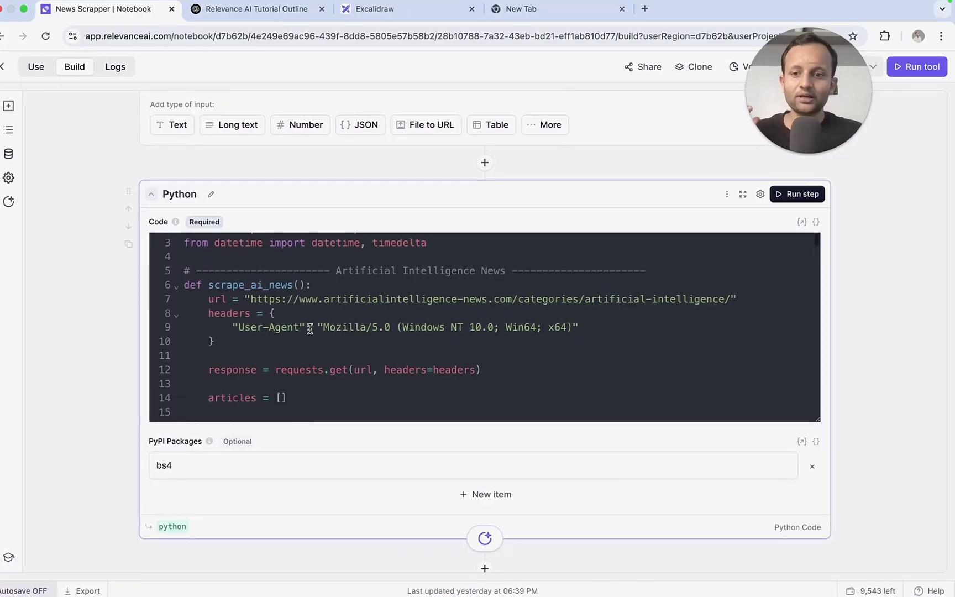
pyautogui.scroll(-4, 309, 329)
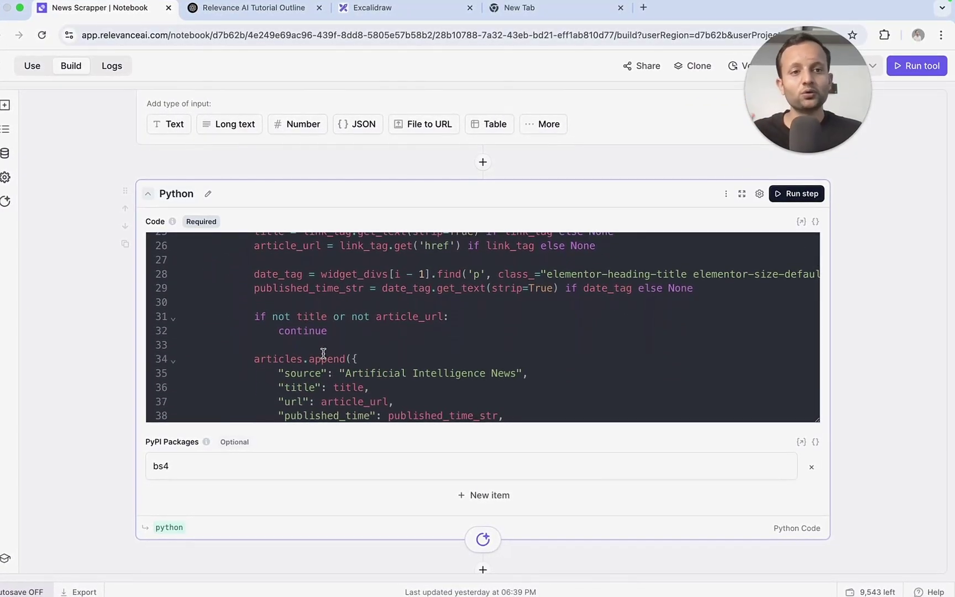
pyautogui.scroll(-4, 324, 345)
pyautogui.scroll(-1, 348, 437)
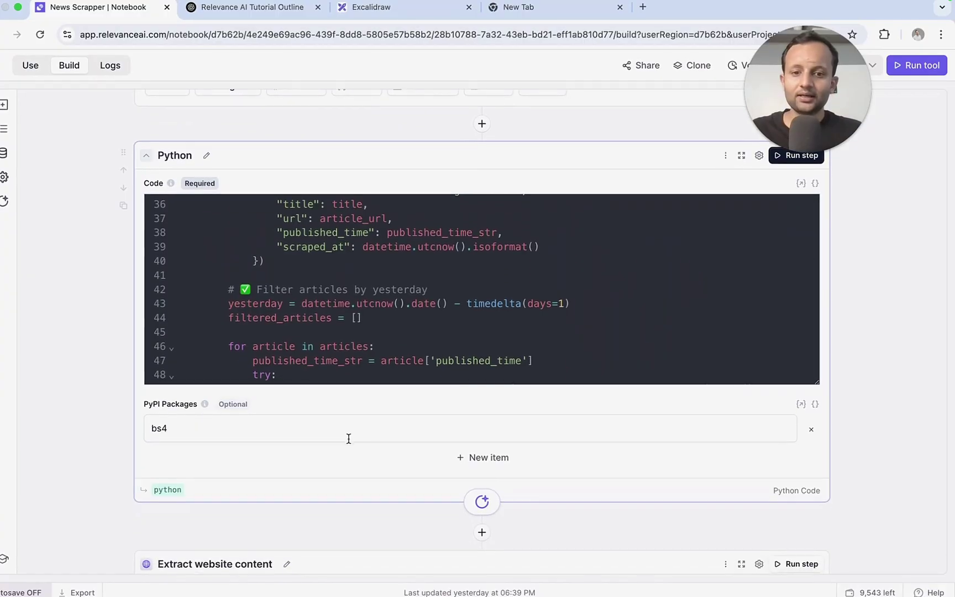
pyautogui.scroll(-4, 364, 351)
pyautogui.scroll(-2, 316, 441)
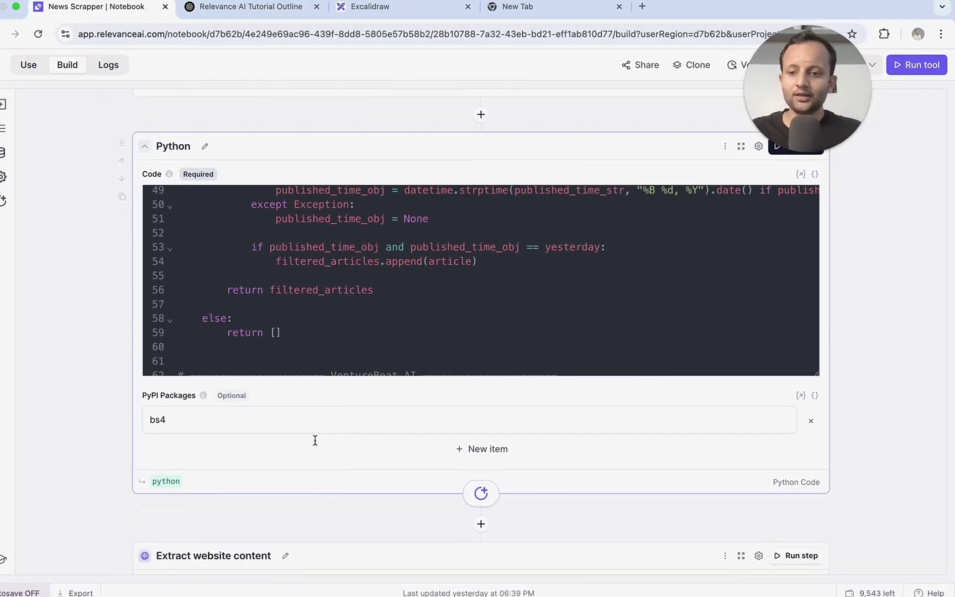
# Review the tool's Inputs section and the remaining Python scraping code down to the step's python output variable.
pyautogui.scroll(6, 252, 388)
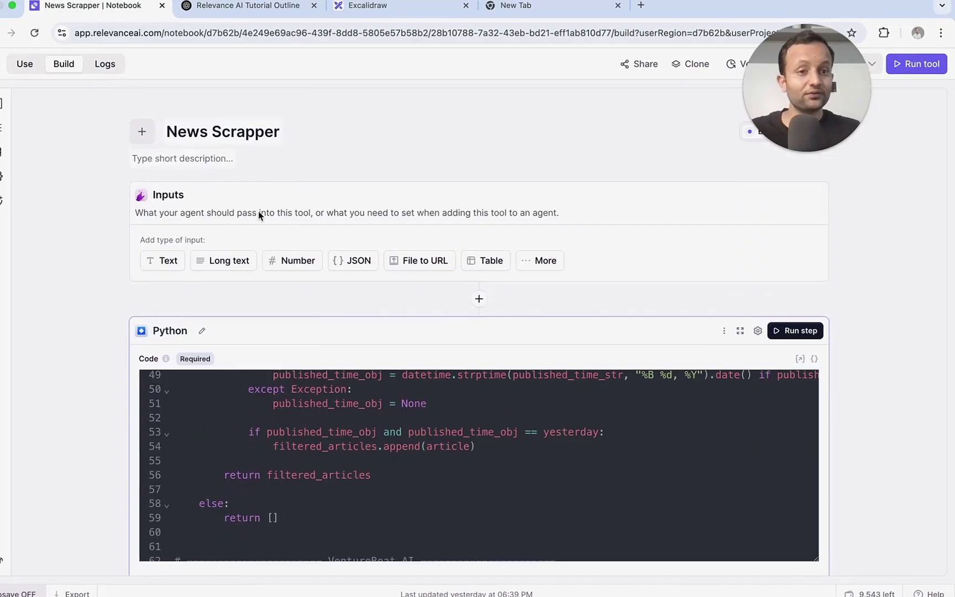
pyautogui.scroll(-4, 234, 332)
pyautogui.scroll(2, 264, 298)
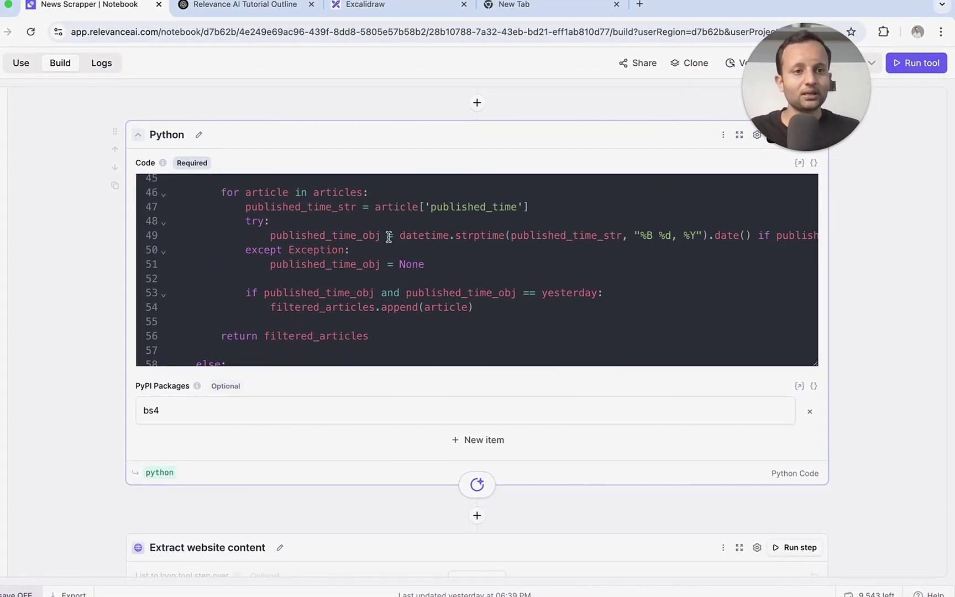
pyautogui.scroll(-8, 346, 243)
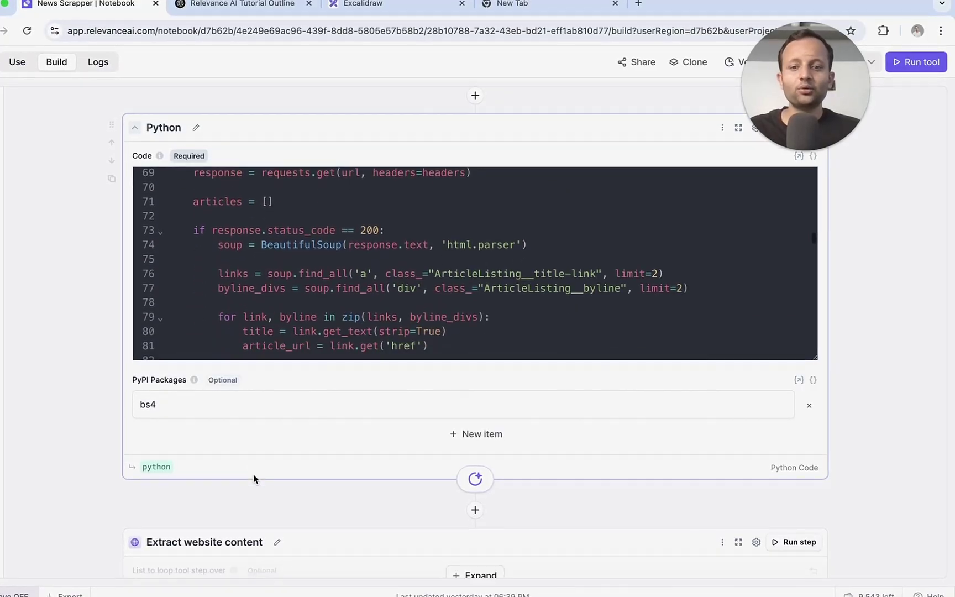
pyautogui.scroll(-3, 251, 477)
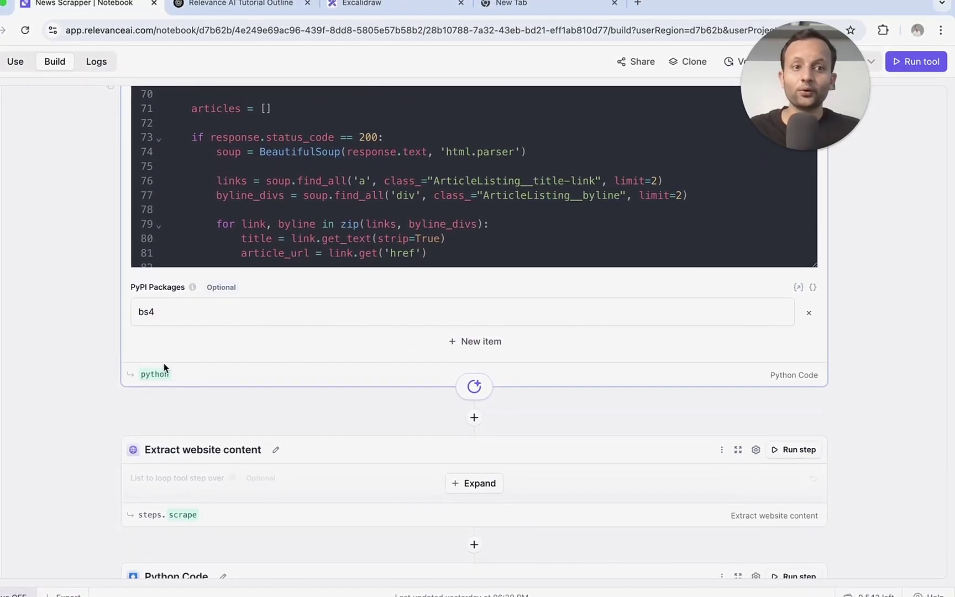
pyautogui.scroll(-3, 251, 419)
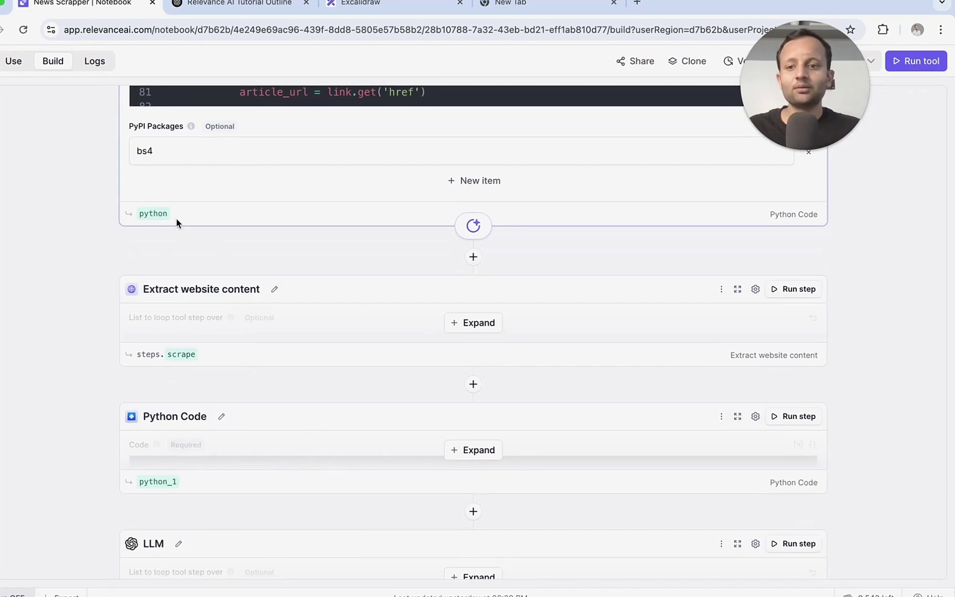
# Expand the Extract website content step and examine its loop list, Website URL and Method settings.
pyautogui.click(460, 330)
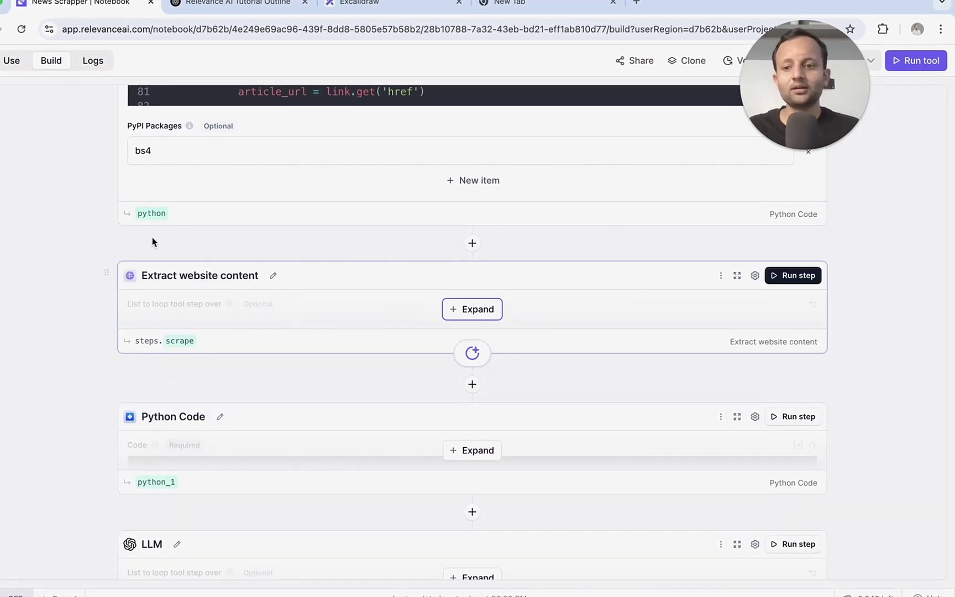
pyautogui.click(473, 312)
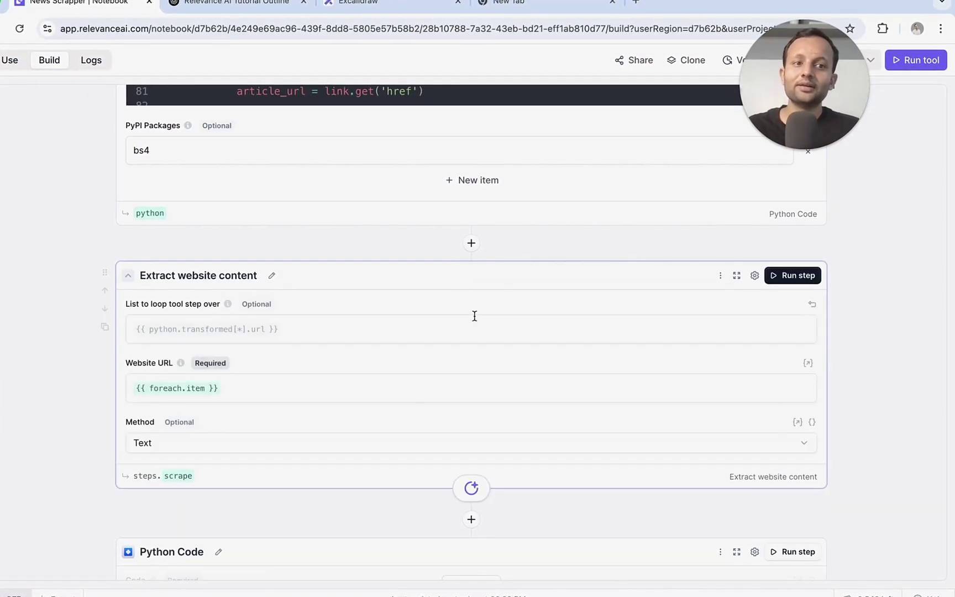
pyautogui.scroll(-1, 229, 417)
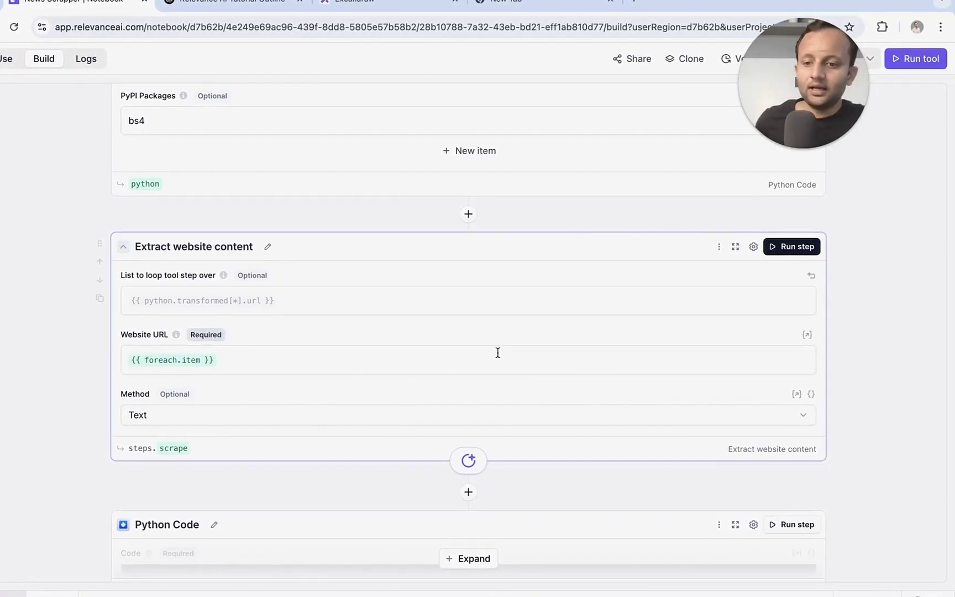
pyautogui.scroll(-5, 499, 347)
pyautogui.scroll(3, 247, 273)
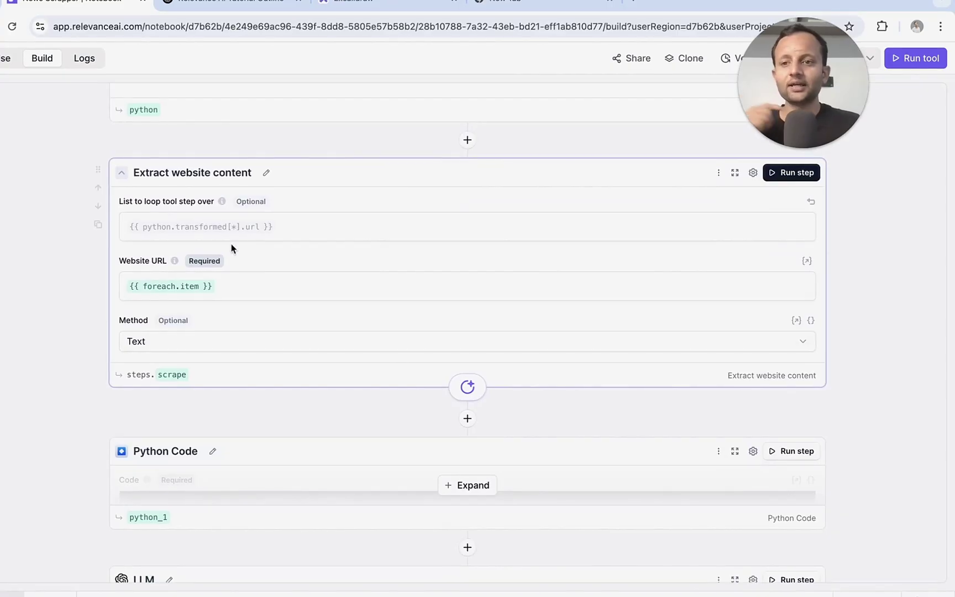
pyautogui.scroll(2, 145, 196)
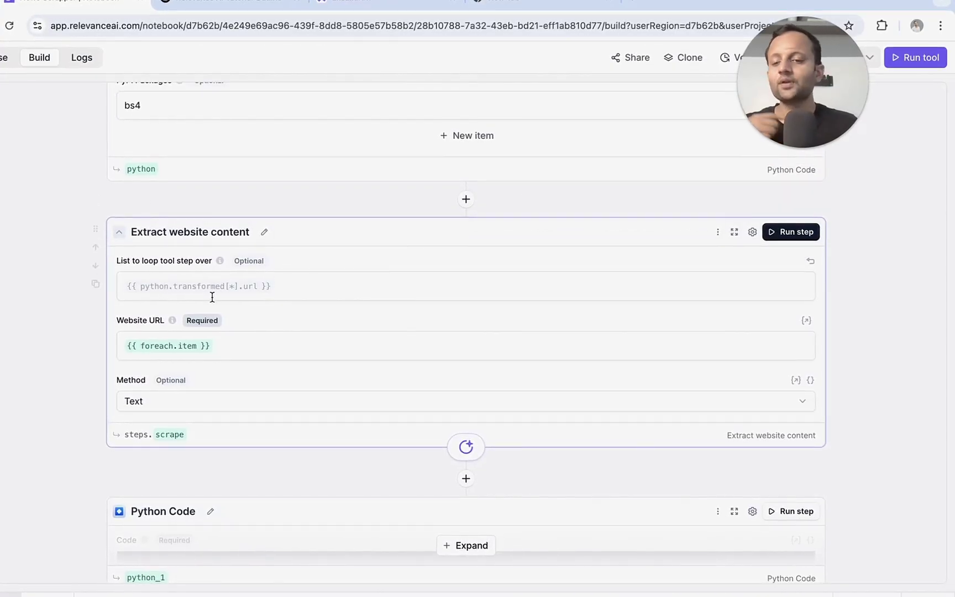
pyautogui.scroll(-1, 267, 337)
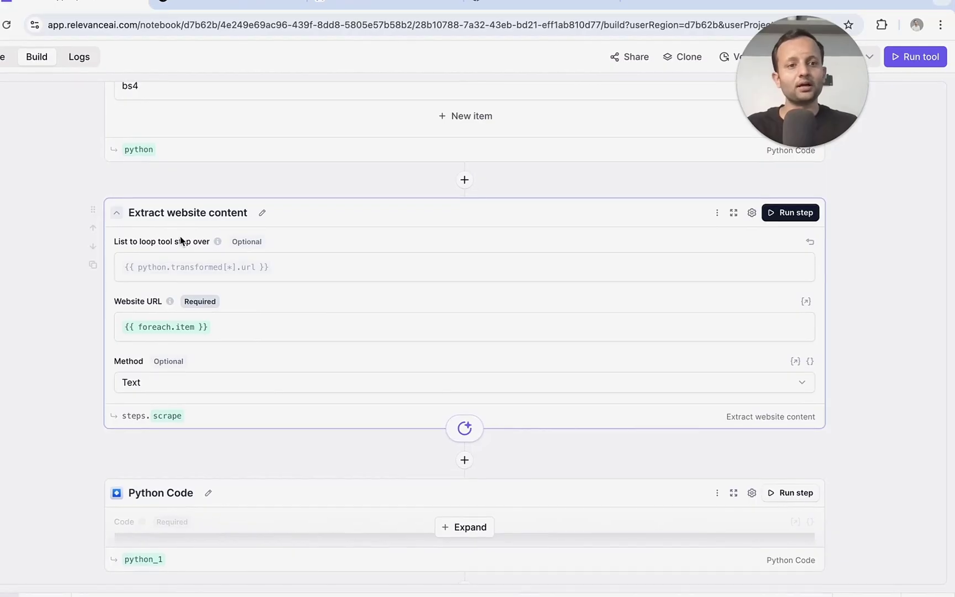
# Expand the Python Code step after Extract website content and read how it merges the scraped content into the news list.
pyautogui.scroll(-3, 271, 338)
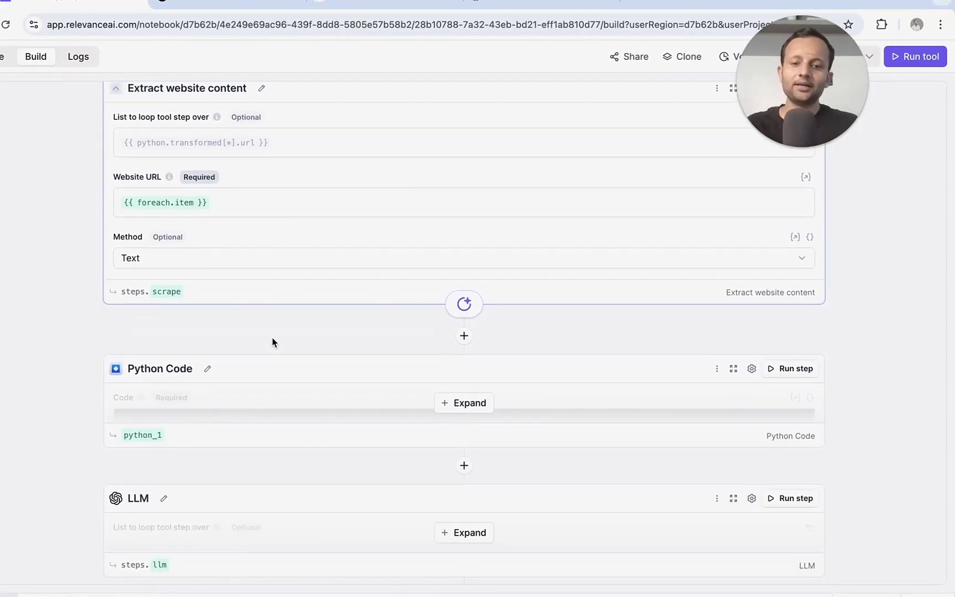
pyautogui.scroll(-1, 243, 365)
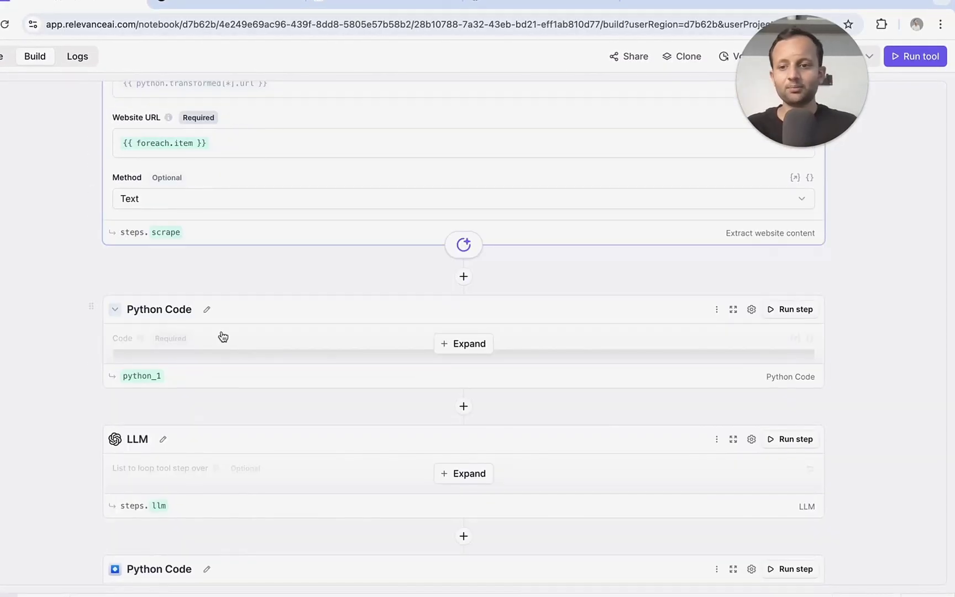
pyautogui.click(464, 345)
pyautogui.scroll(-2, 251, 443)
pyautogui.scroll(-6, 251, 445)
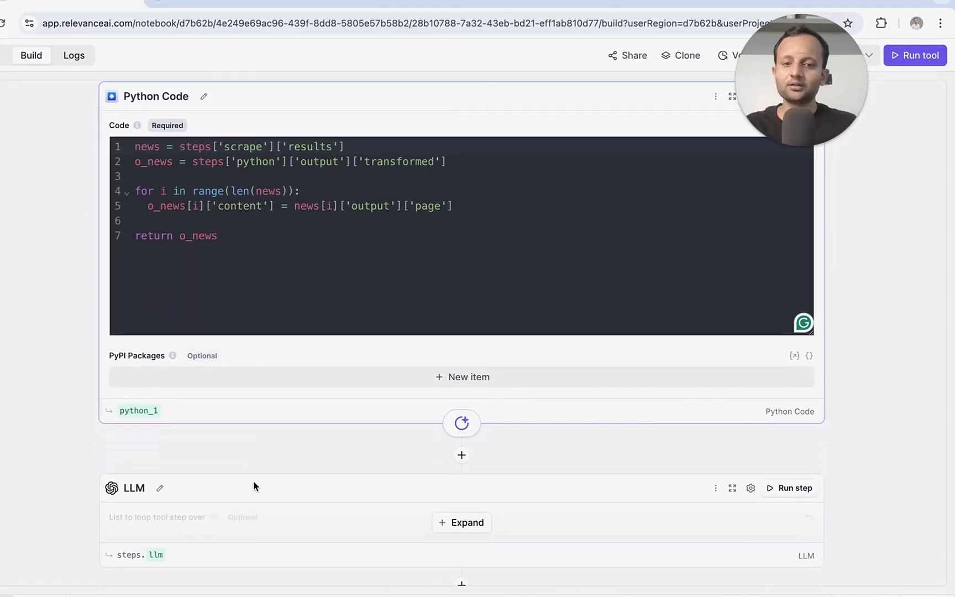
# Expand the LLM step and review its loop list, news extractor prompt with variables, and model choice.
pyautogui.click(465, 311)
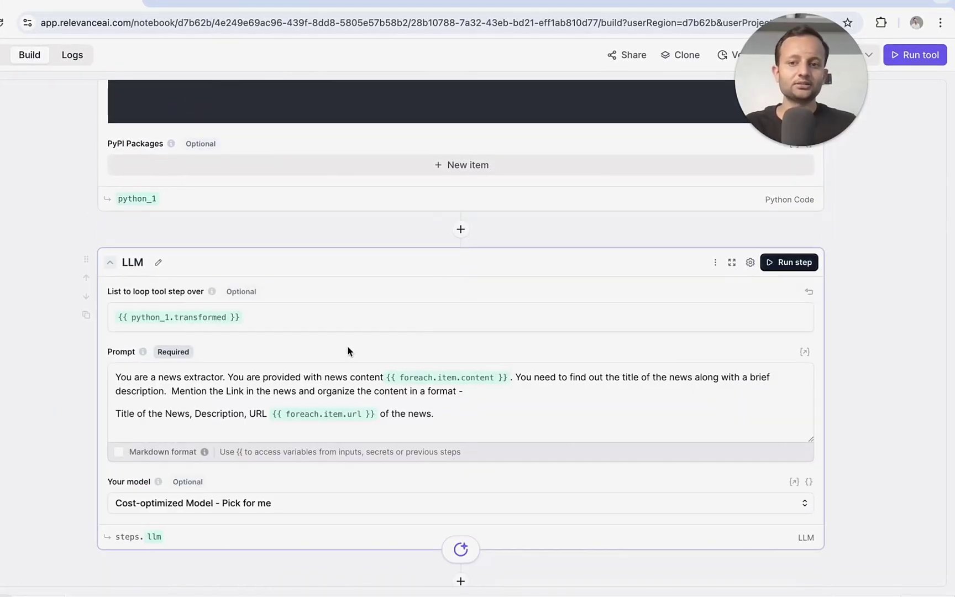
pyautogui.scroll(-1, 339, 393)
pyautogui.scroll(-1, 339, 393)
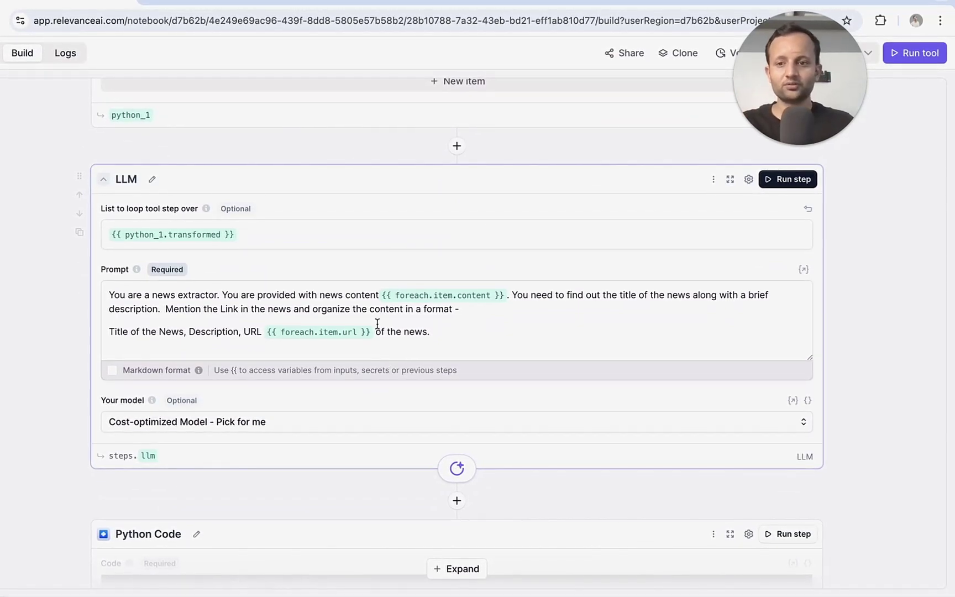
pyautogui.scroll(4, 381, 353)
pyautogui.scroll(-3, 376, 328)
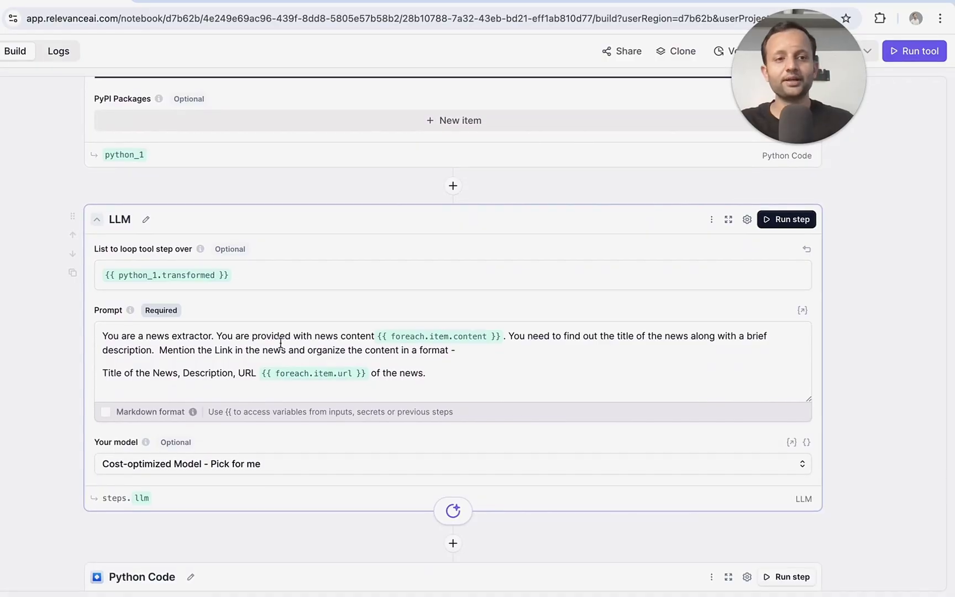
# Expand the Send Gmail email step and review its account, recipients, subject and email body variable.
pyautogui.scroll(-3, 349, 392)
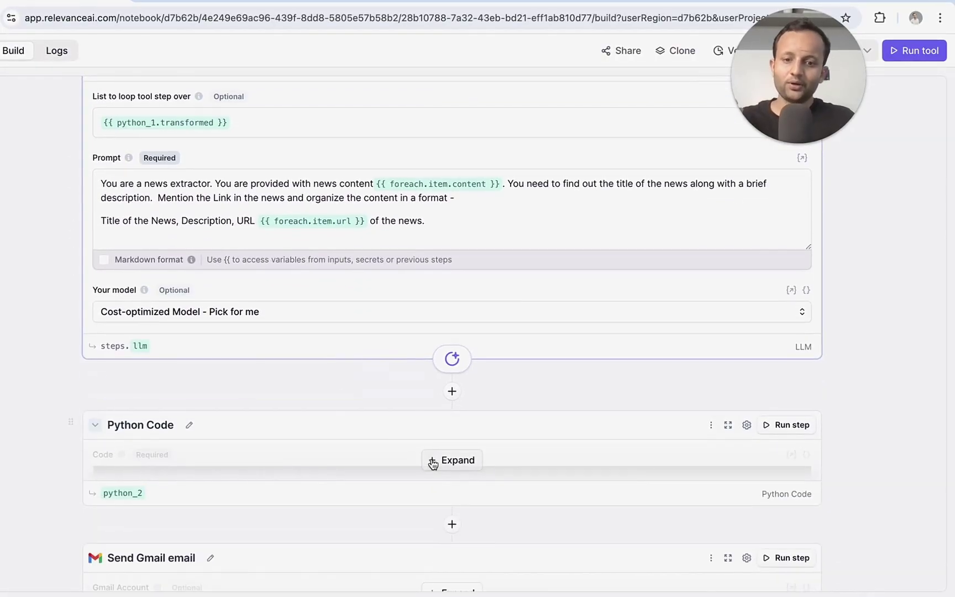
pyautogui.scroll(-2, 387, 434)
pyautogui.scroll(-2, 420, 487)
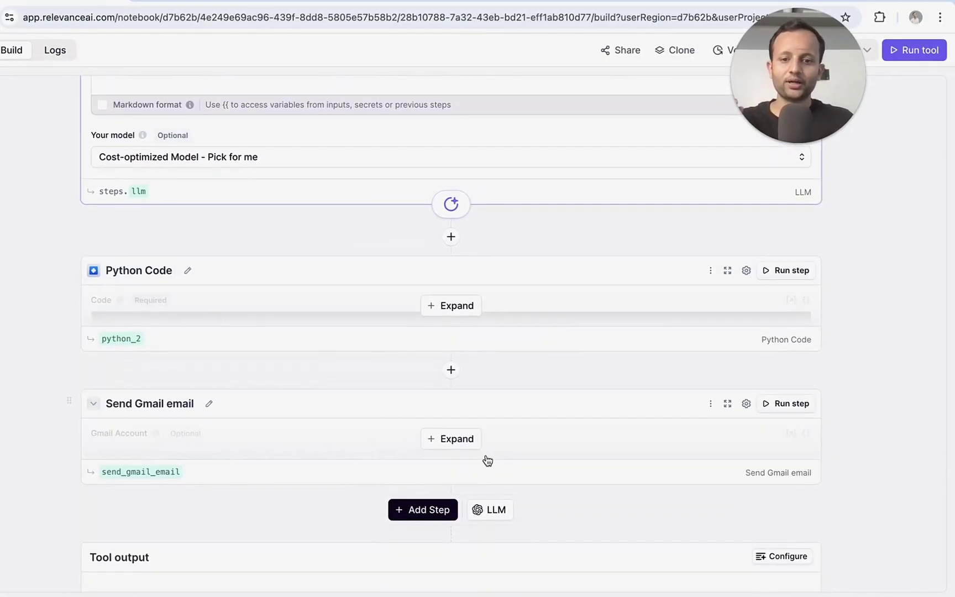
pyautogui.click(471, 443)
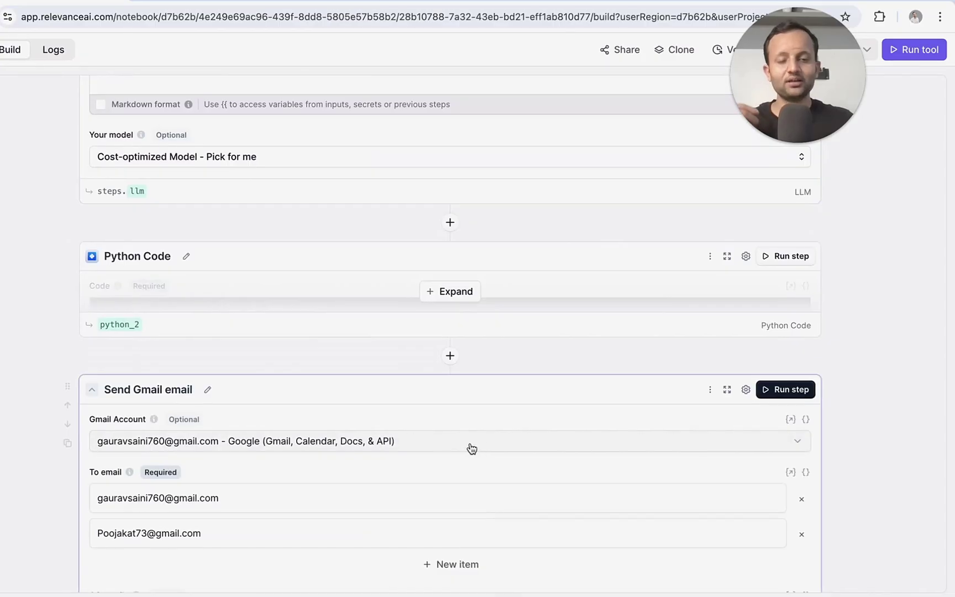
pyautogui.scroll(-3, 352, 440)
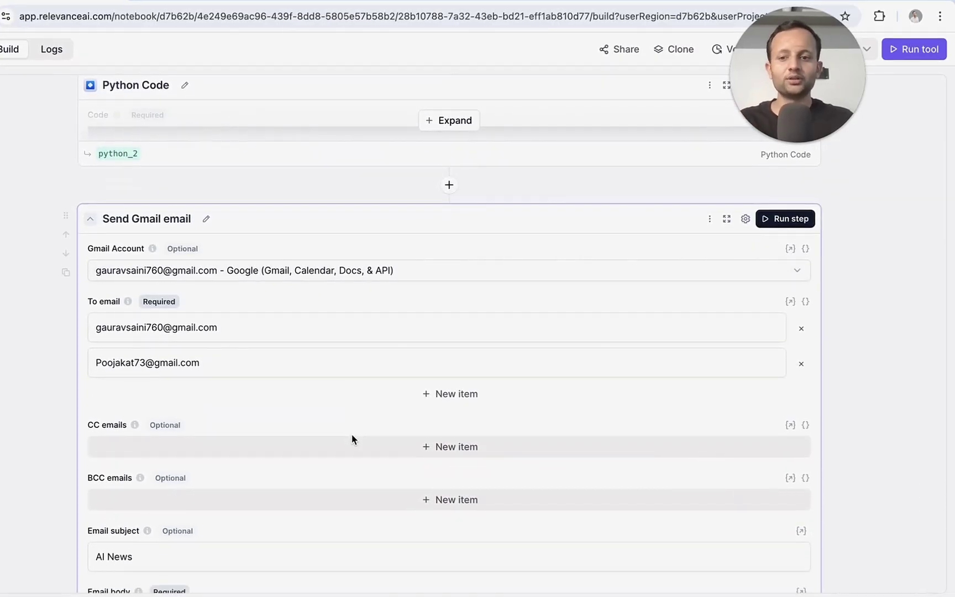
pyautogui.scroll(-2, 351, 439)
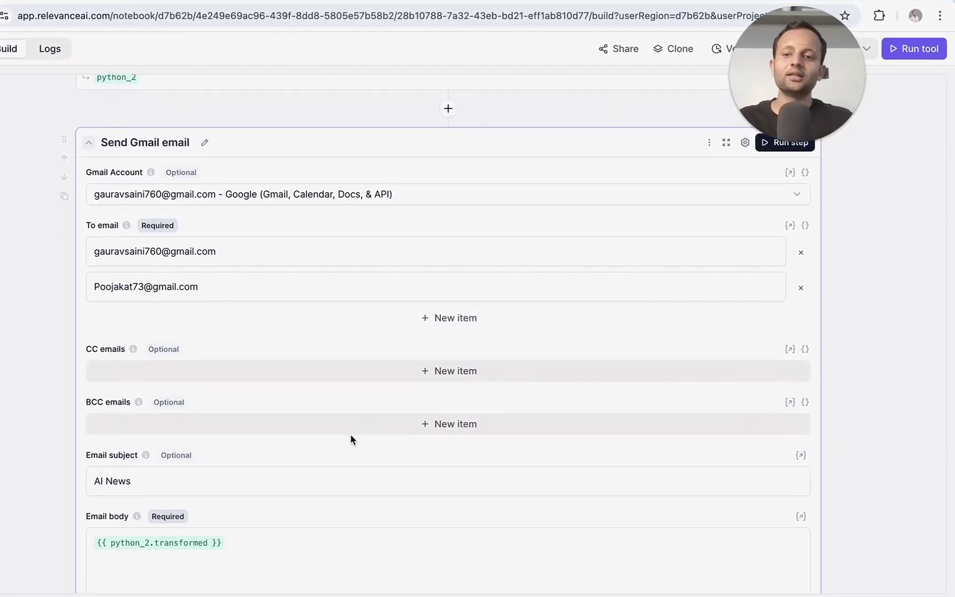
pyautogui.scroll(-4, 350, 439)
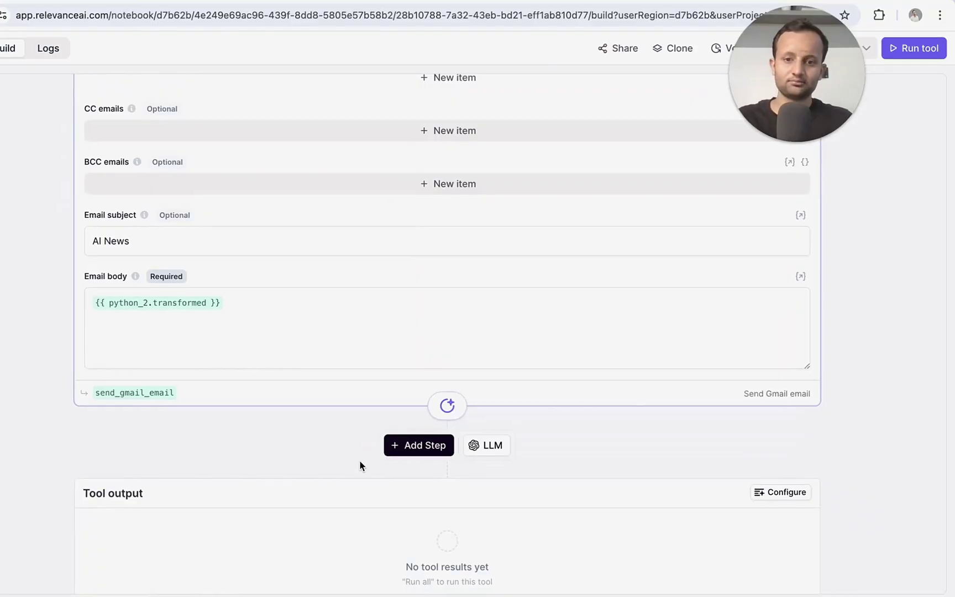
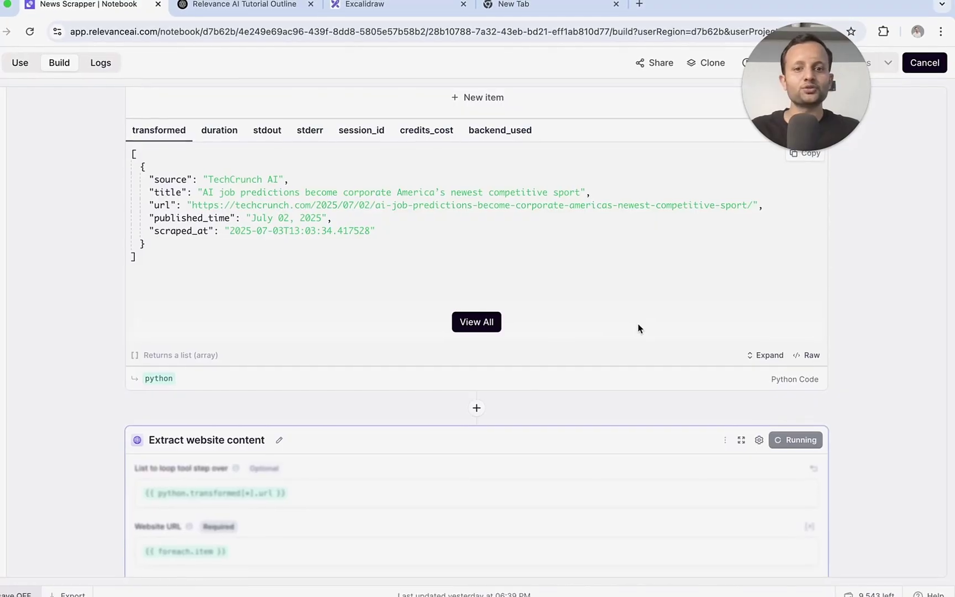
# Follow the News Scrapper run down to the tool output, and open the newest AI News email in the Gmail inbox.
pyautogui.scroll(-10, 599, 360)
pyautogui.scroll(-15, 600, 364)
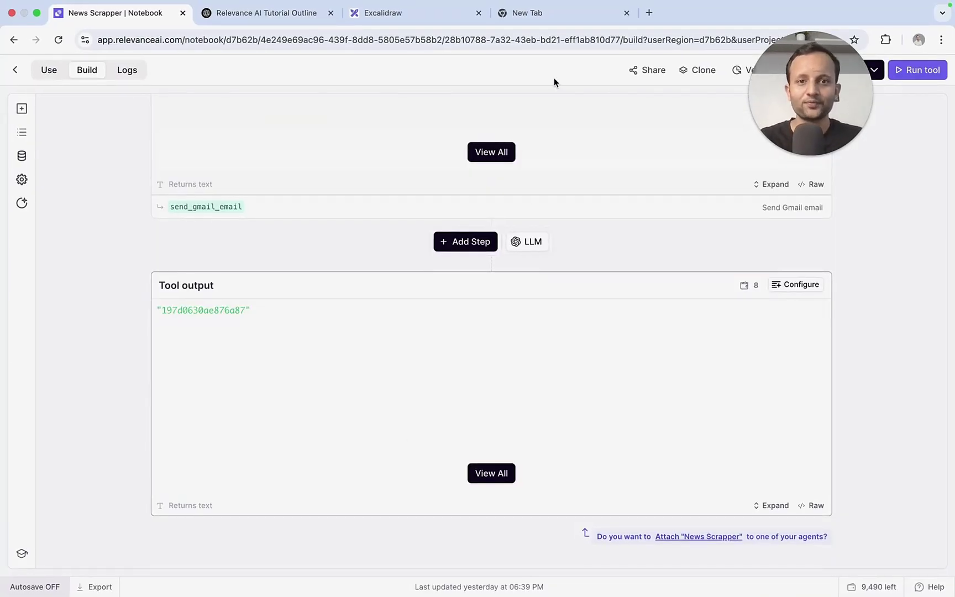
pyautogui.click(578, 14)
pyautogui.click(251, 286)
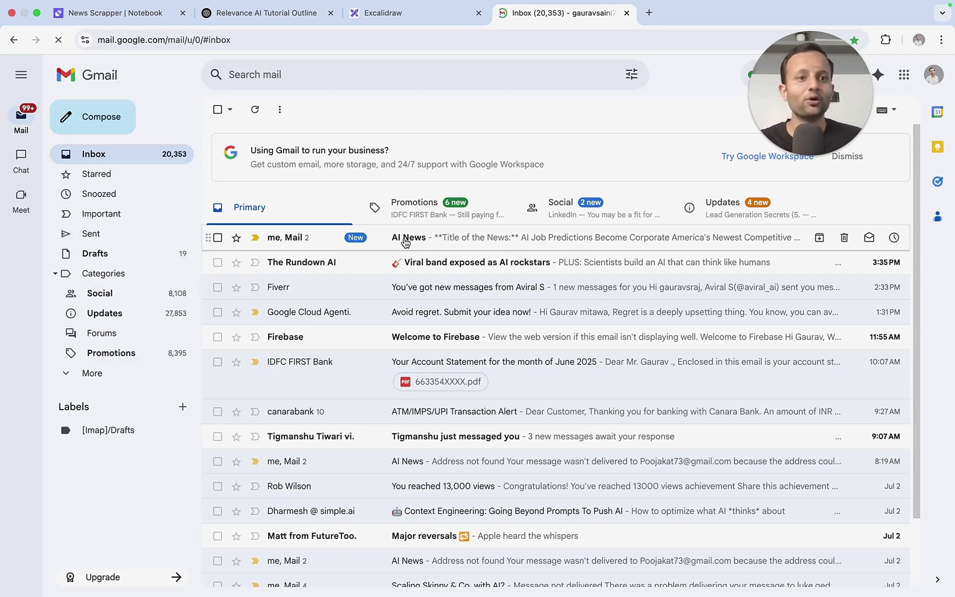
pyautogui.click(405, 241)
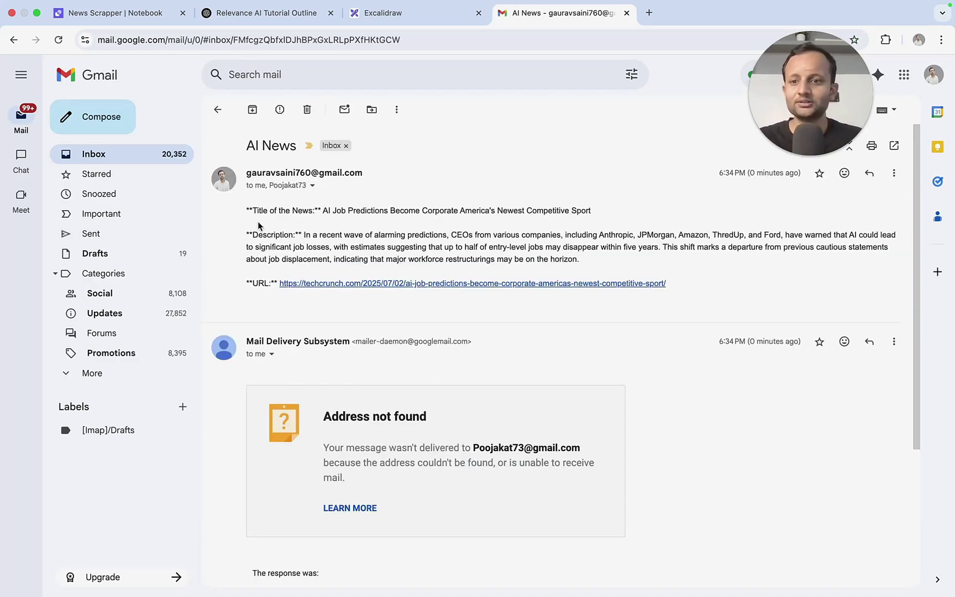
# Read the news title, description and URL in the newest AI News email.
pyautogui.scroll(-1, 465, 292)
pyautogui.scroll(1, 465, 292)
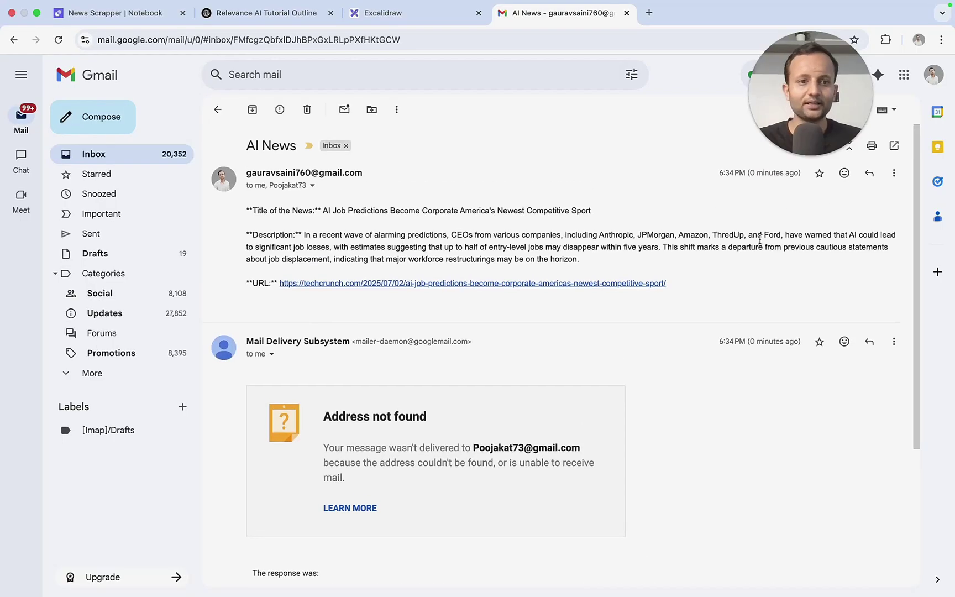
pyautogui.moveTo(816, 113); pyautogui.dragTo(828, 81)
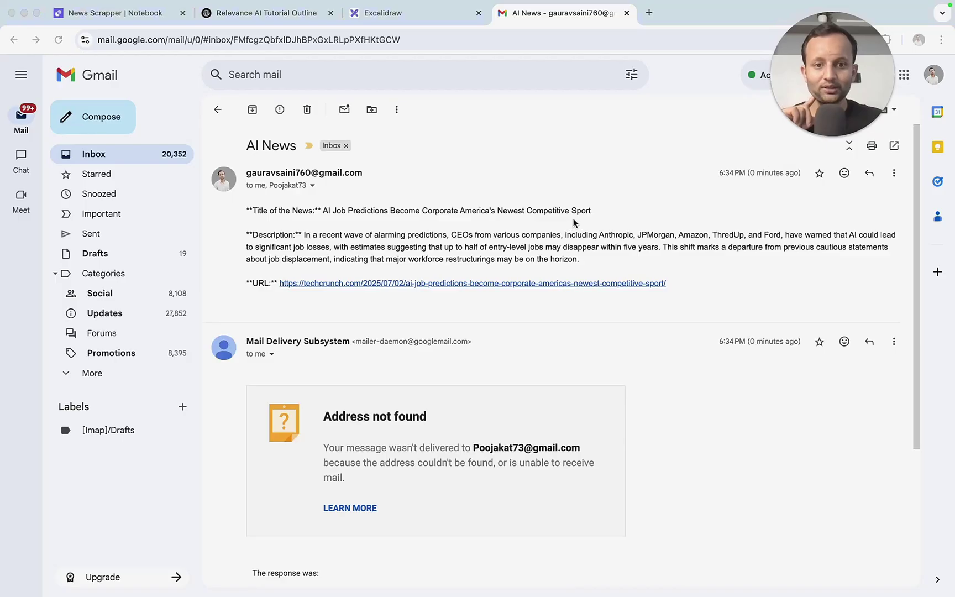
pyautogui.click(686, 222)
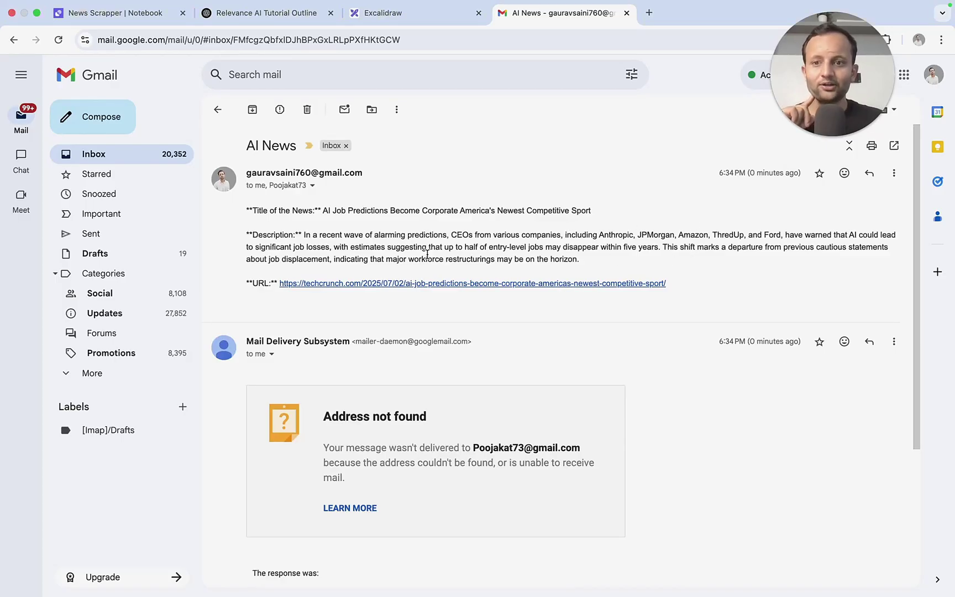
pyautogui.scroll(-4, 287, 293)
pyautogui.scroll(4, 289, 295)
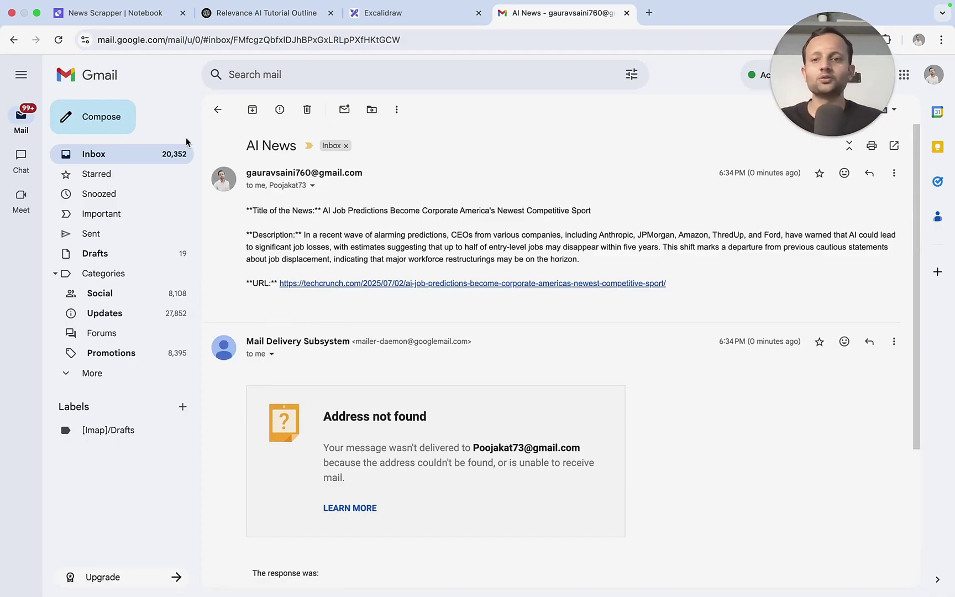
# Return to the inbox, open the AI News conversation from 8:19 AM and expand its first message.
pyautogui.click(218, 110)
pyautogui.scroll(-2, 299, 345)
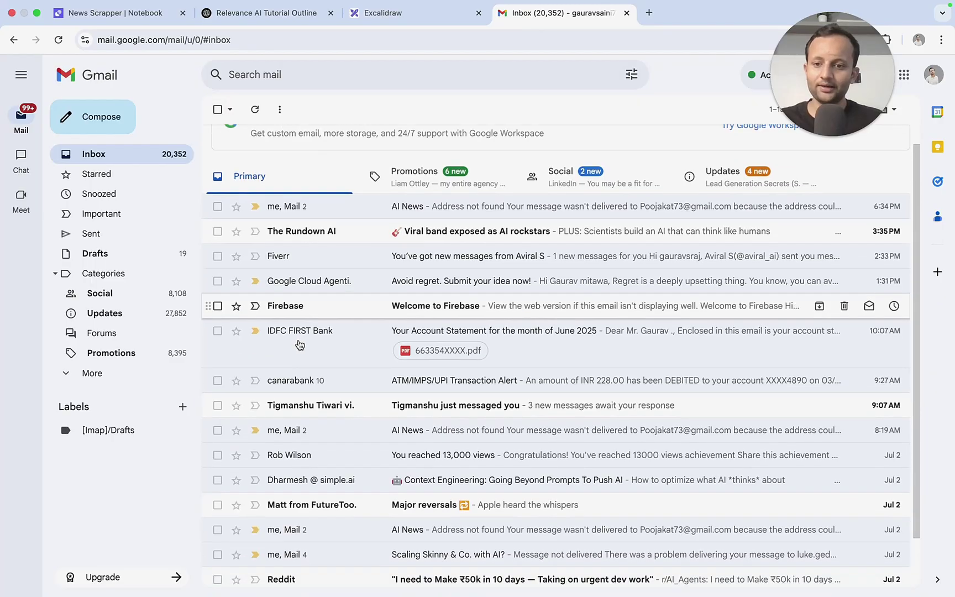
pyautogui.scroll(-1, 299, 344)
pyautogui.click(347, 380)
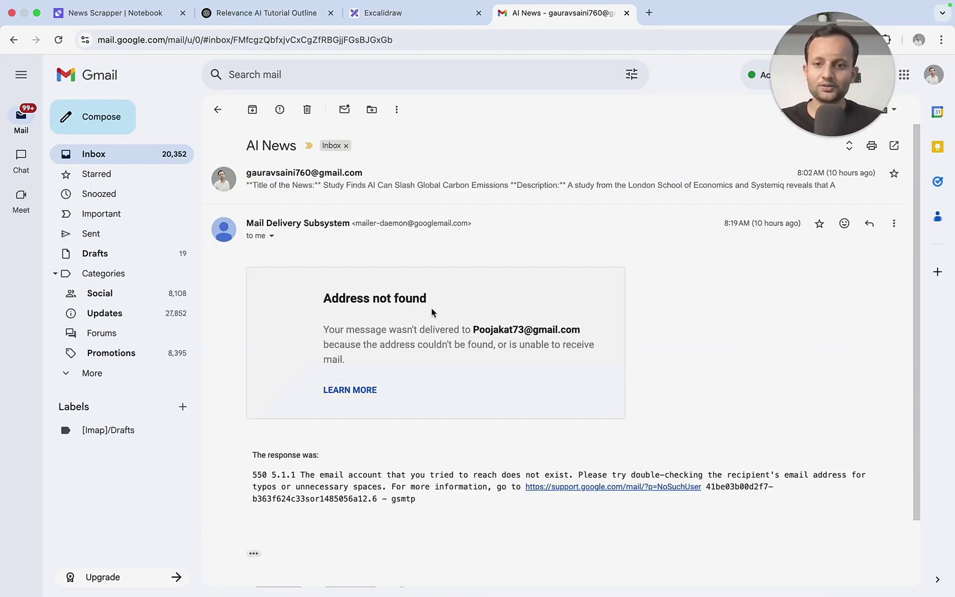
pyautogui.click(437, 192)
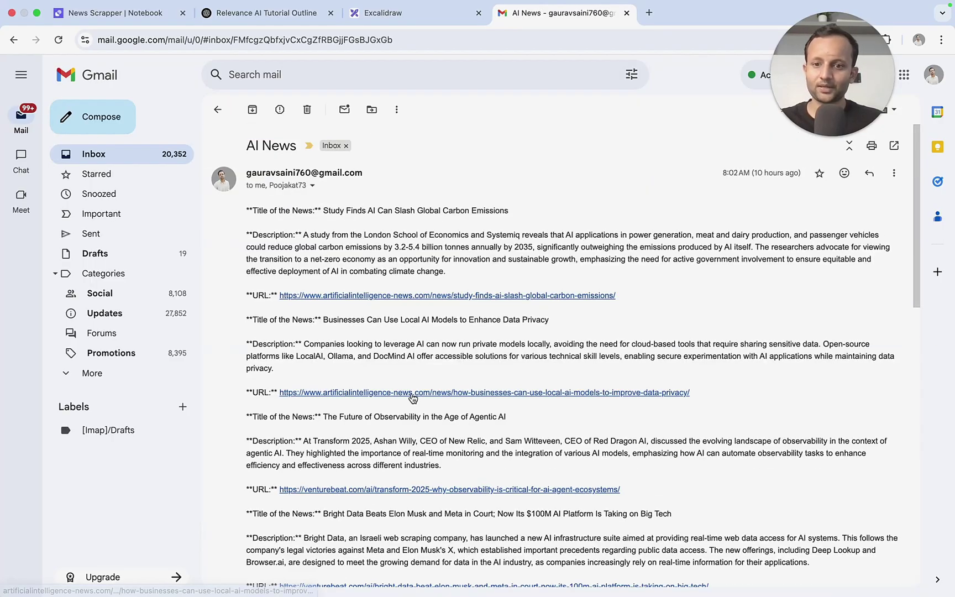
# Read through the titles, descriptions and URLs of all news items in the earlier AI News email.
pyautogui.scroll(-1, 412, 398)
pyautogui.scroll(1, 413, 398)
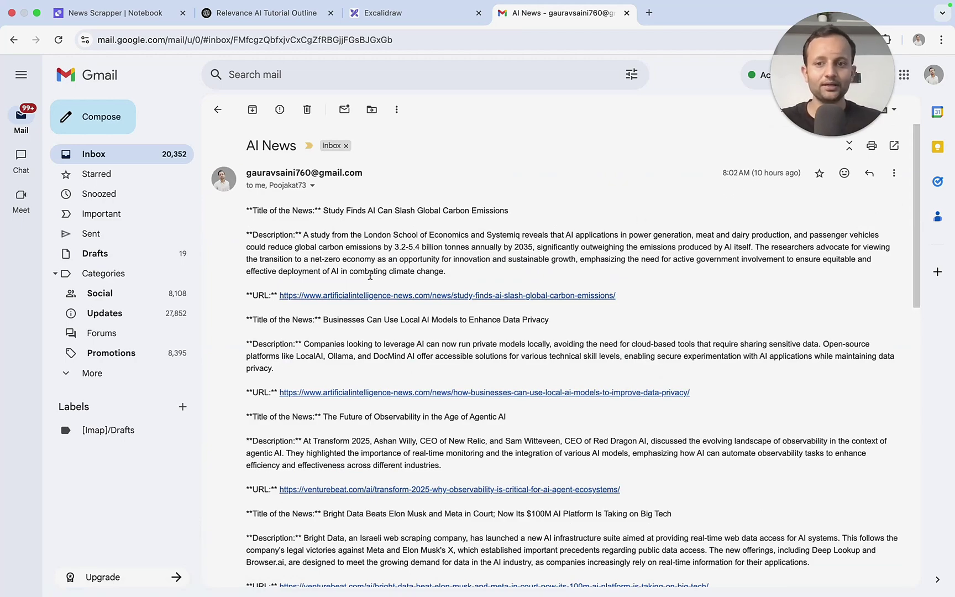
pyautogui.scroll(-1, 370, 304)
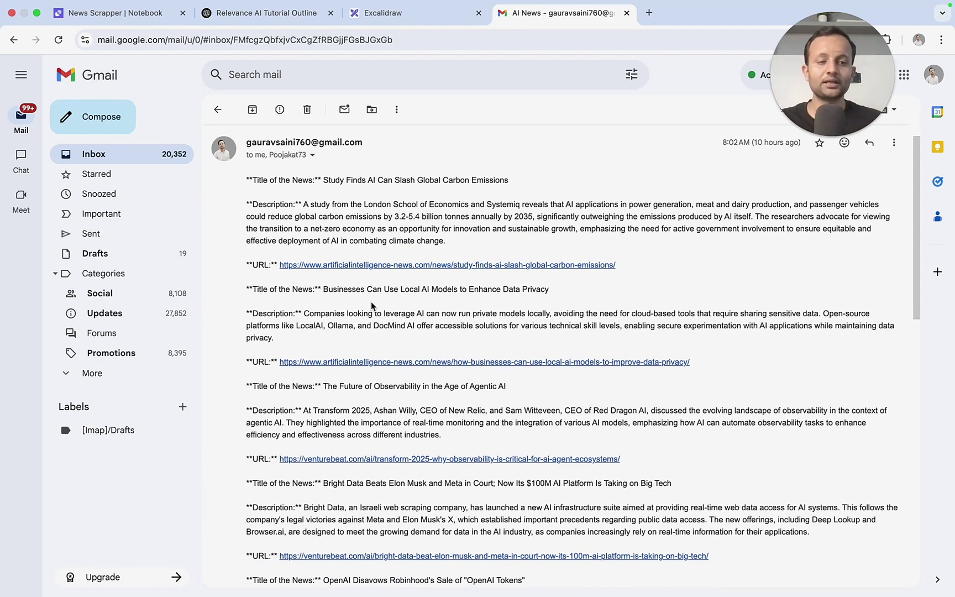
pyautogui.scroll(-3, 375, 342)
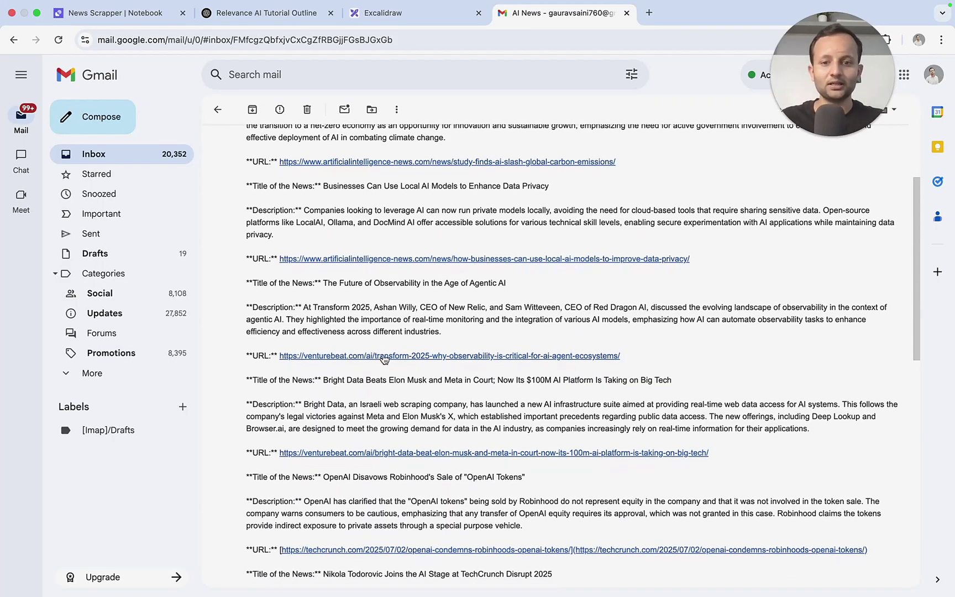
pyautogui.scroll(-3, 442, 441)
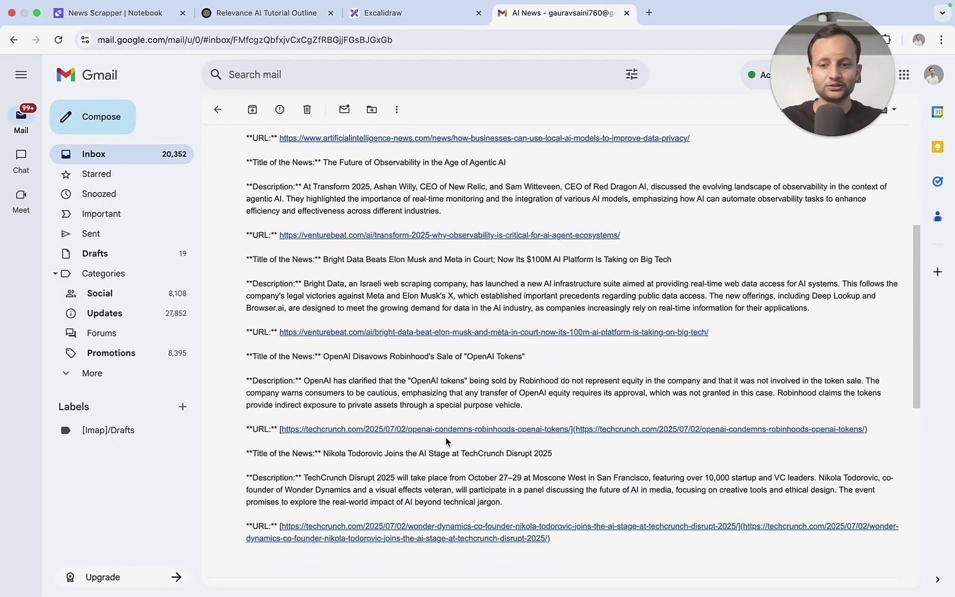
pyautogui.scroll(6, 431, 387)
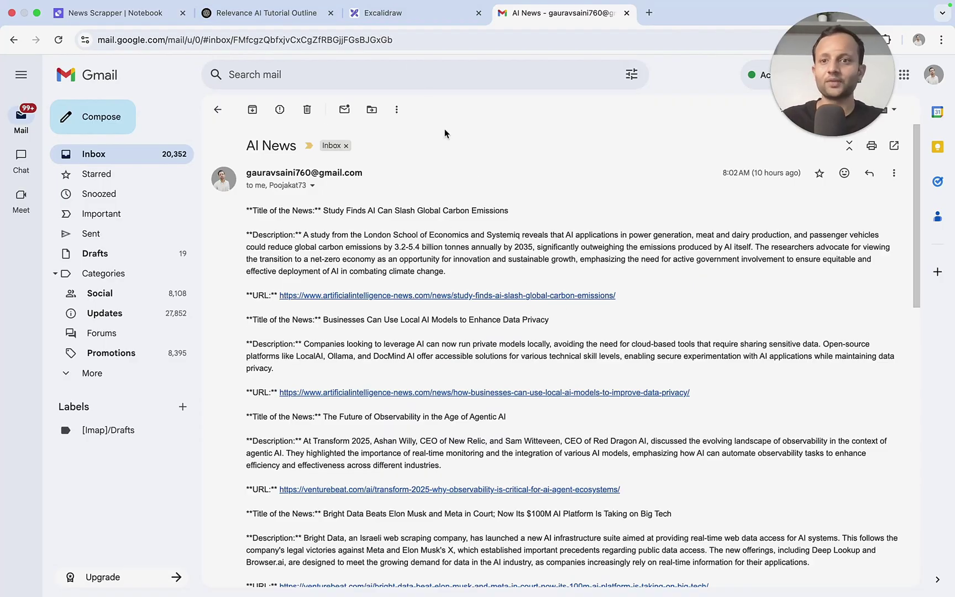
# Switch back to Relevance AI, leave the News Scrapper tool without saving its changes and open the workforce named New workforce.
pyautogui.click(121, 27)
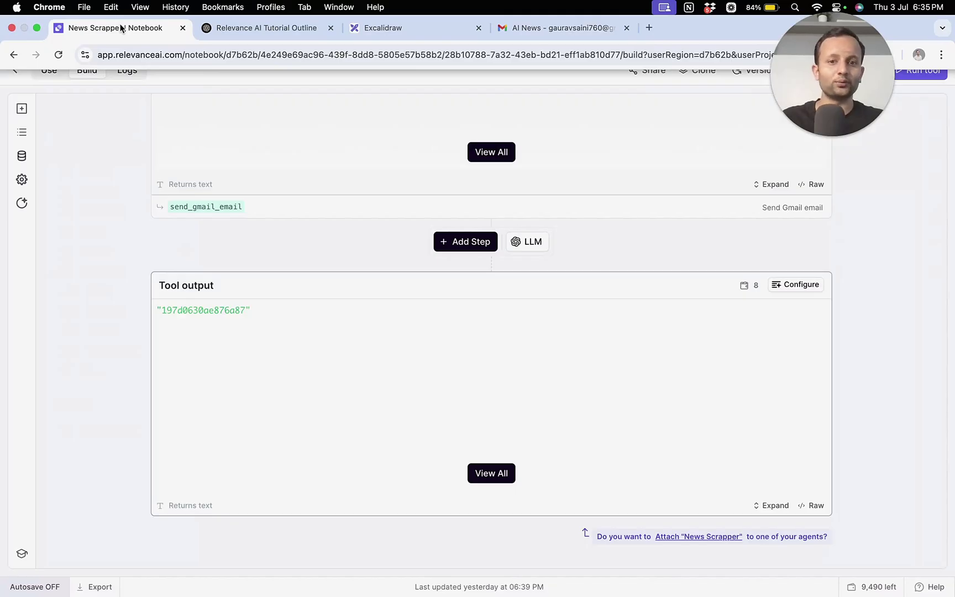
pyautogui.click(16, 72)
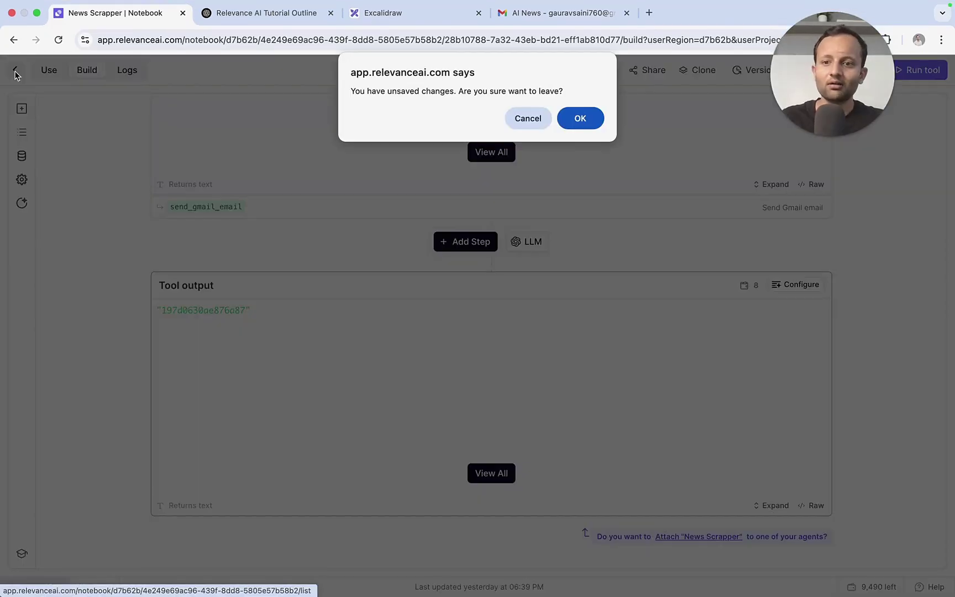
pyautogui.click(584, 120)
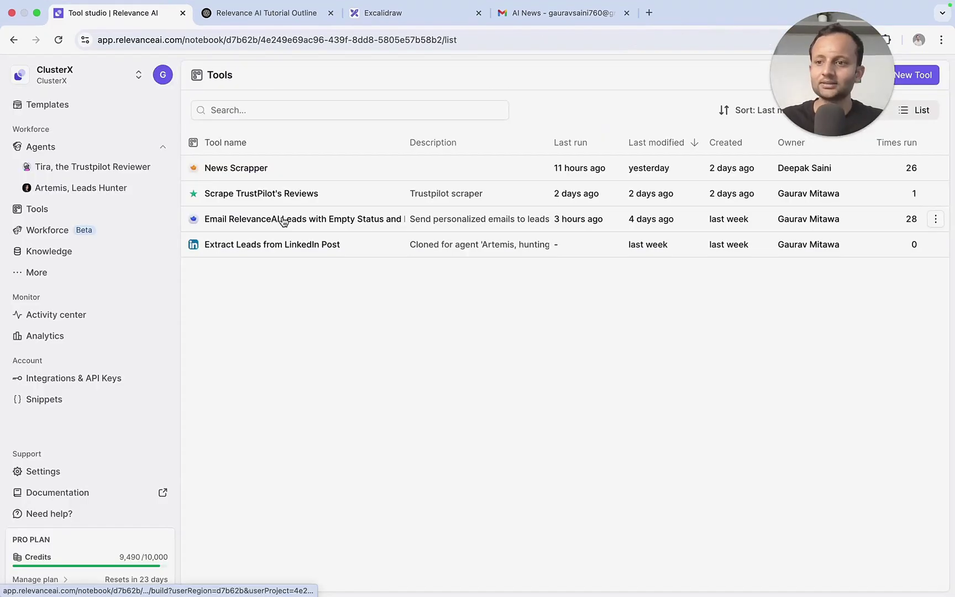
pyautogui.click(81, 230)
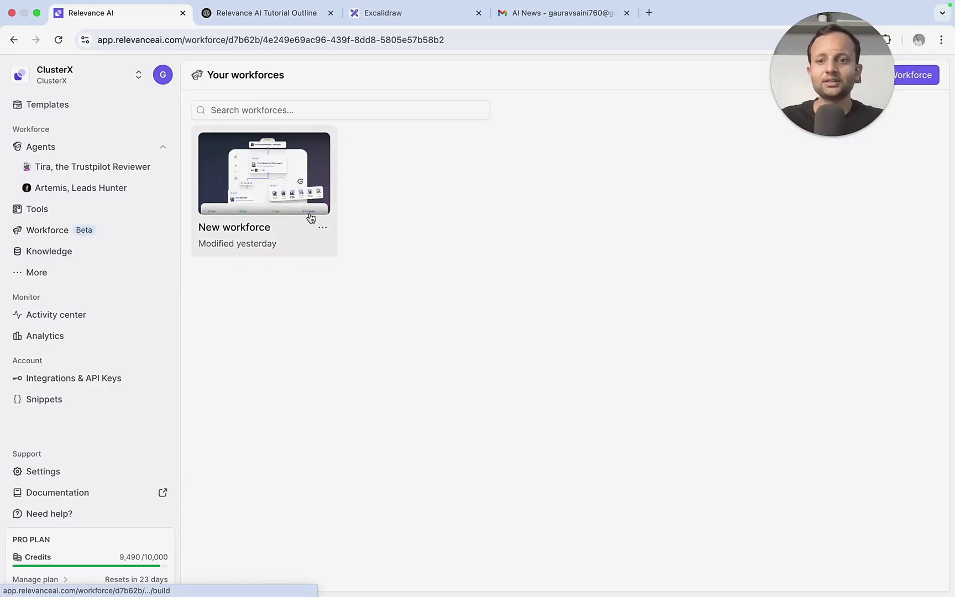
pyautogui.click(301, 193)
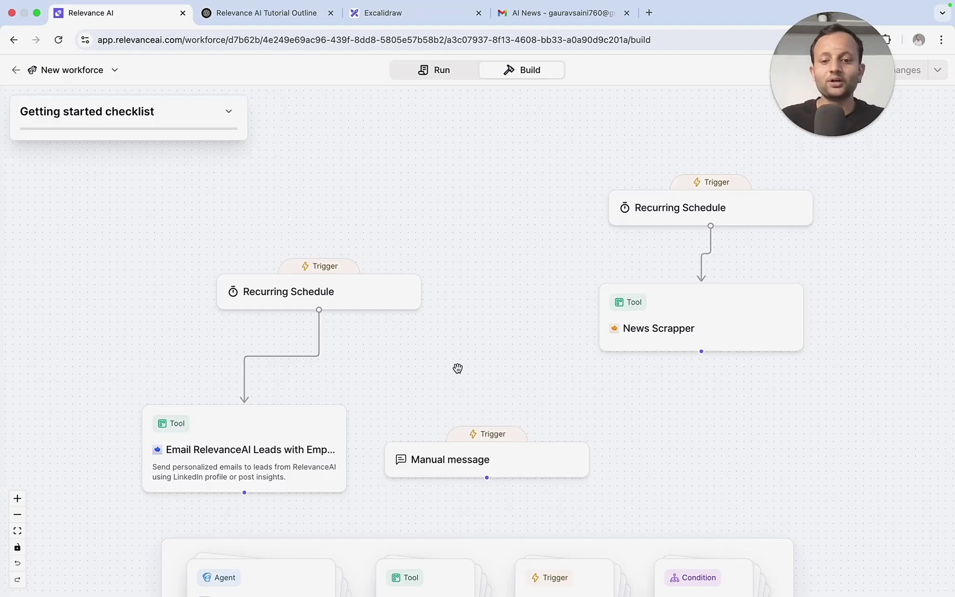
# Add an empty trigger node above and to the right of the News Scrapper node and review the available trigger types.
pyautogui.scroll(-3, 458, 368)
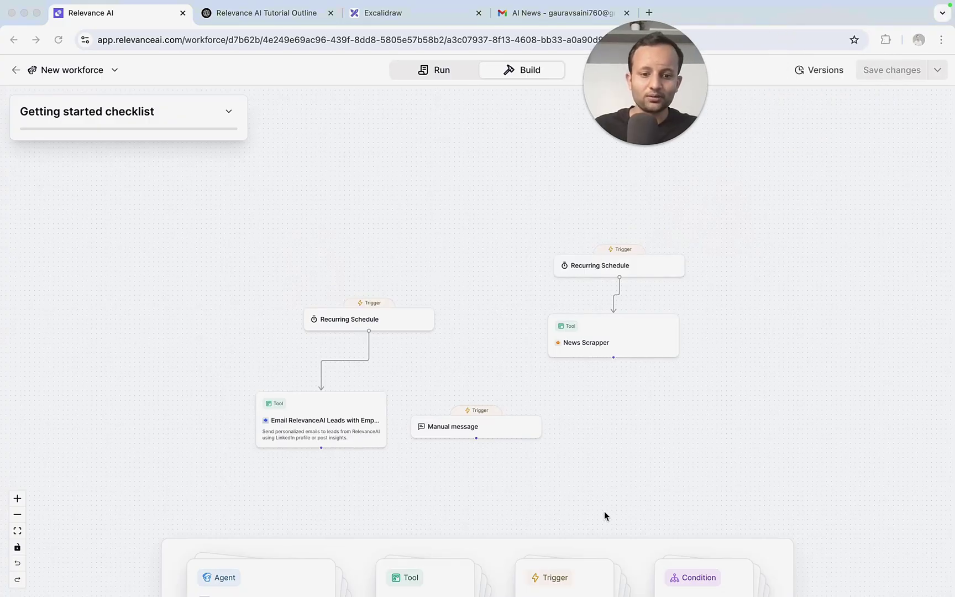
pyautogui.moveTo(303, 498)
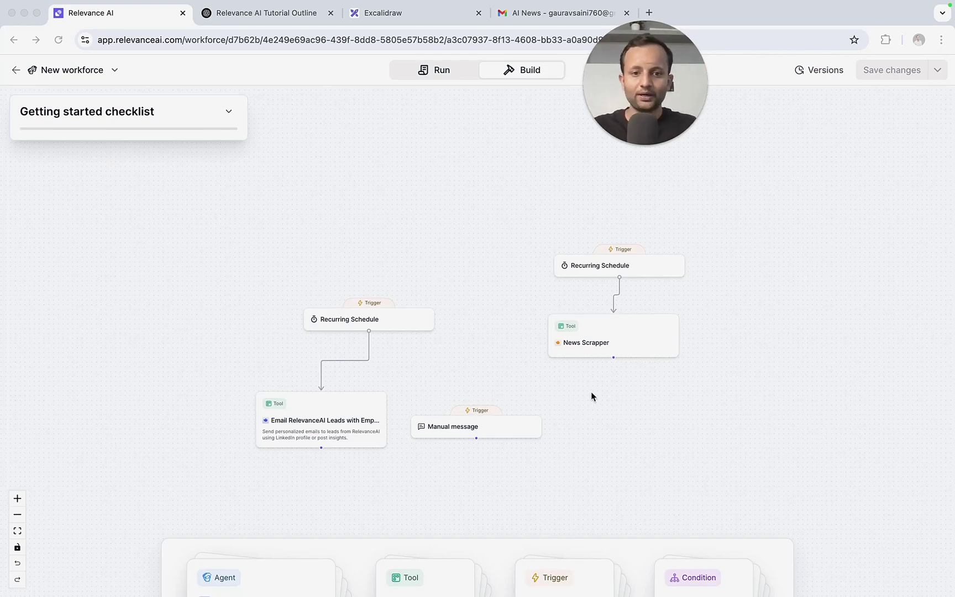
pyautogui.moveTo(552, 577); pyautogui.dragTo(735, 284)
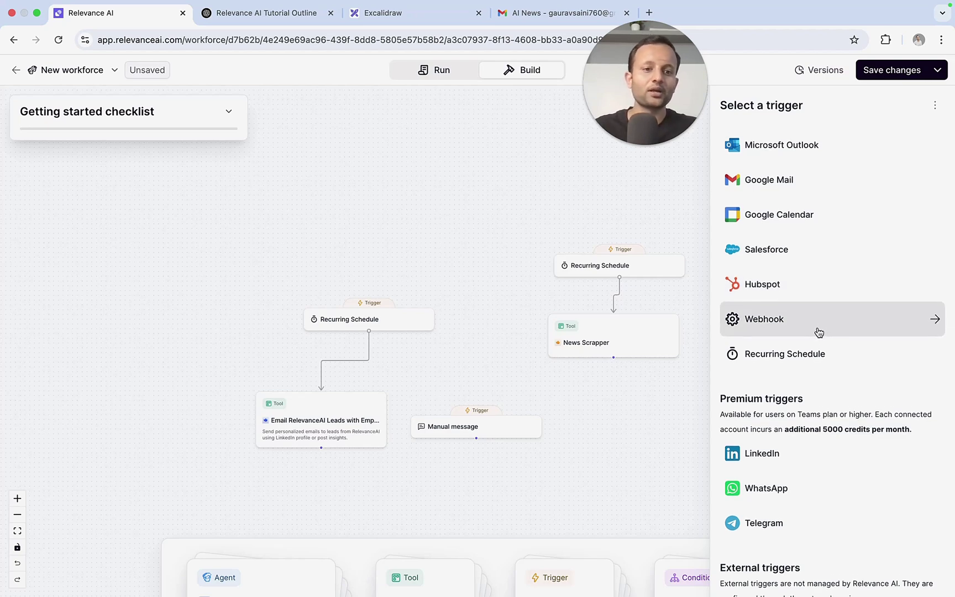
pyautogui.scroll(-3, 823, 340)
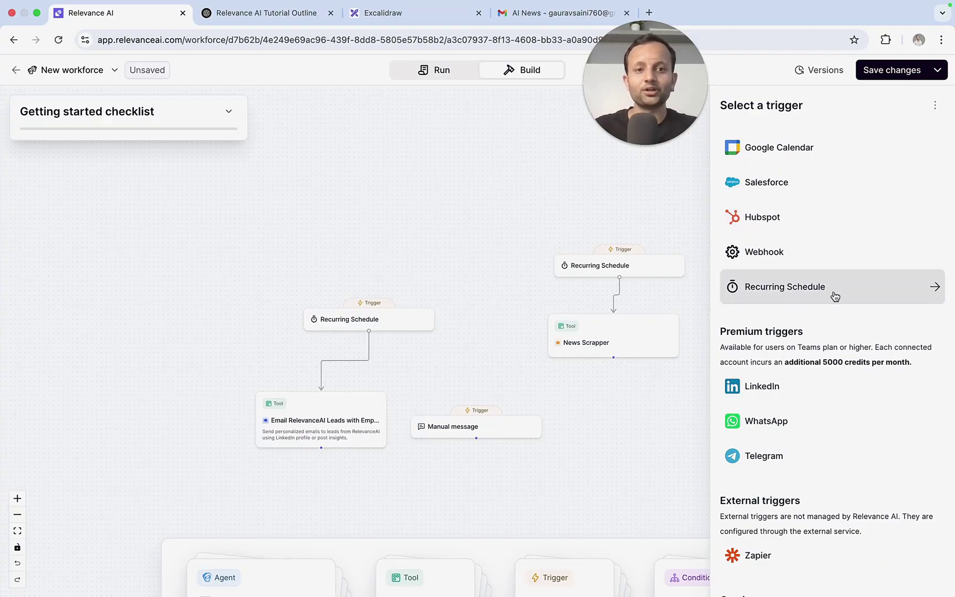
# Review the name, schedule and instructions of the Recurring Schedule trigger connected to News Scrapper.
pyautogui.click(650, 353)
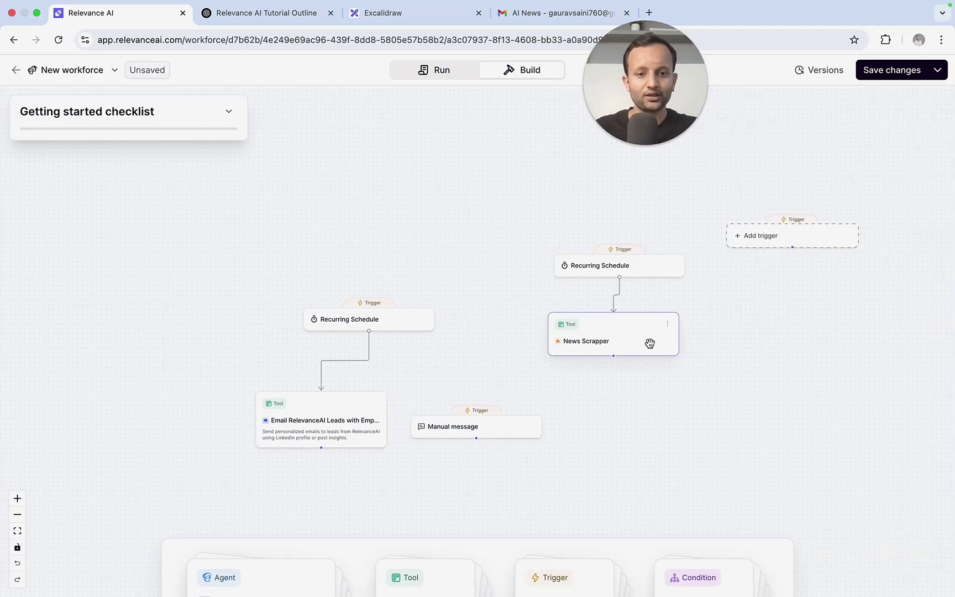
pyautogui.click(640, 265)
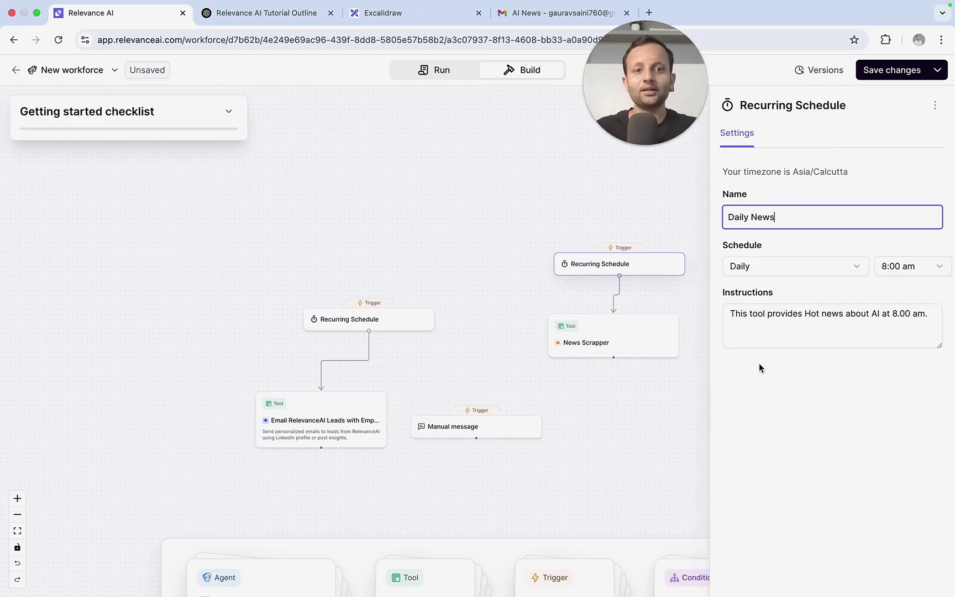
pyautogui.click(679, 415)
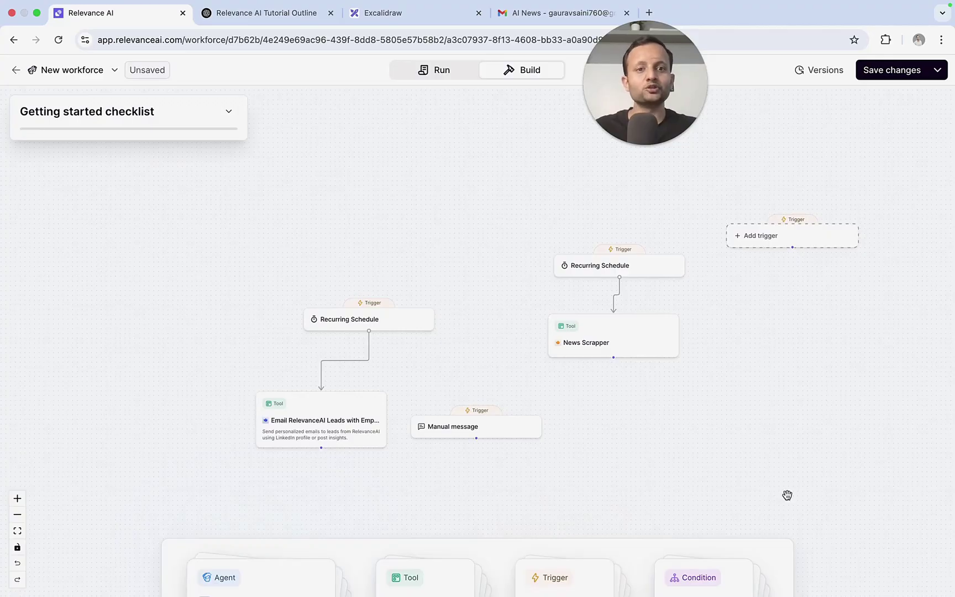
# Add an empty agent node to the workforce, save and publish the changes, and go to the Agents list.
pyautogui.click(248, 569)
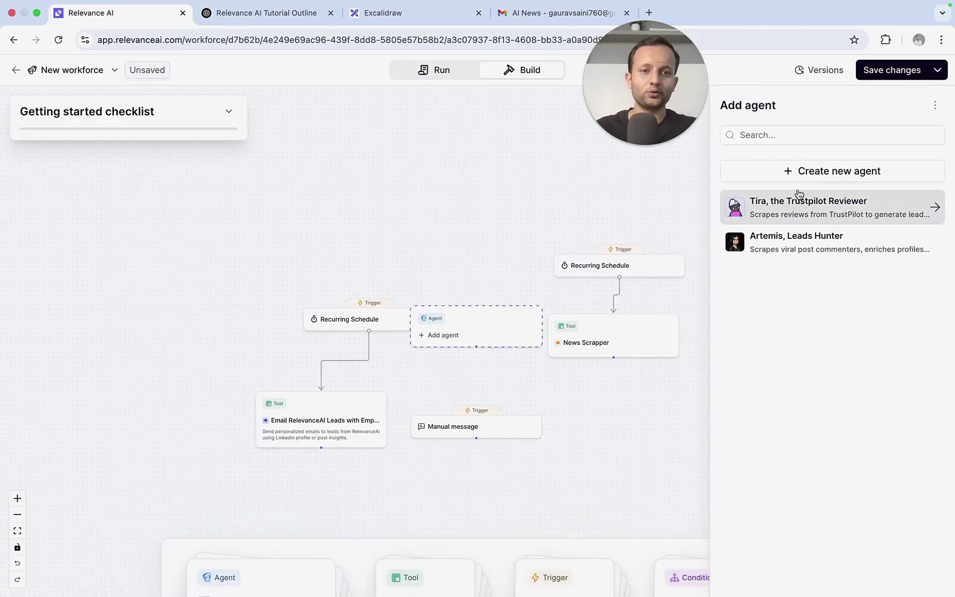
pyautogui.click(688, 186)
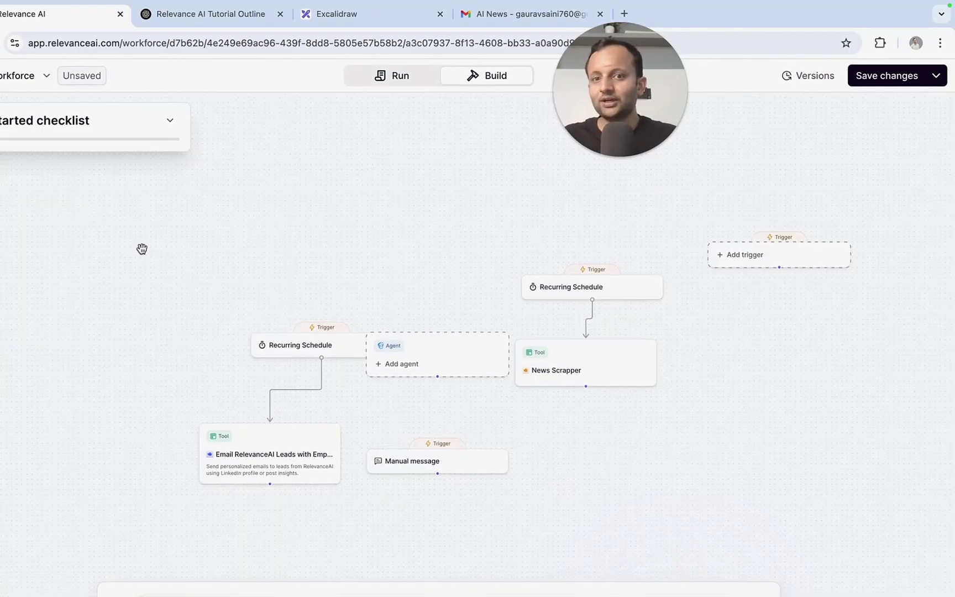
pyautogui.click(2, 156)
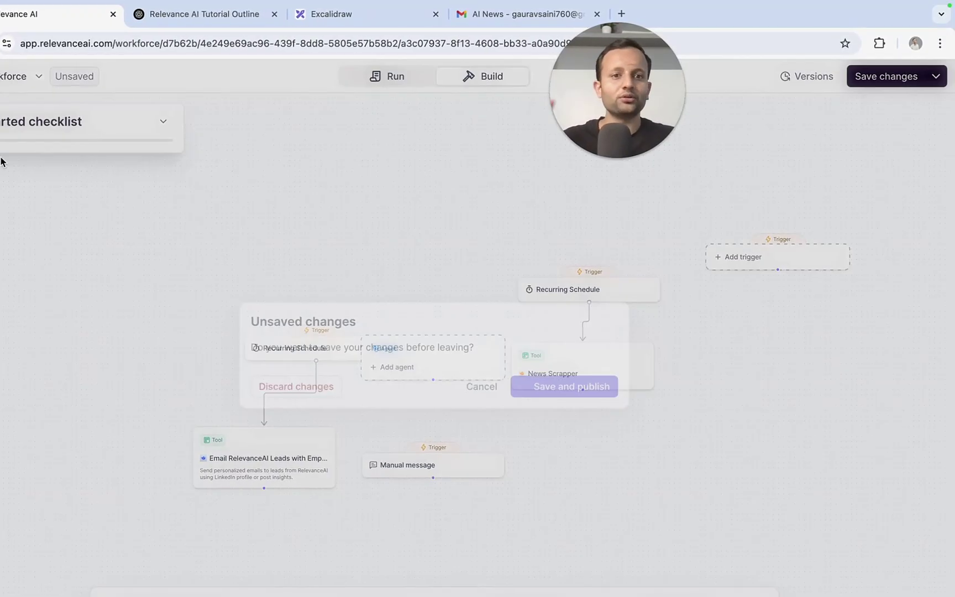
pyautogui.click(548, 392)
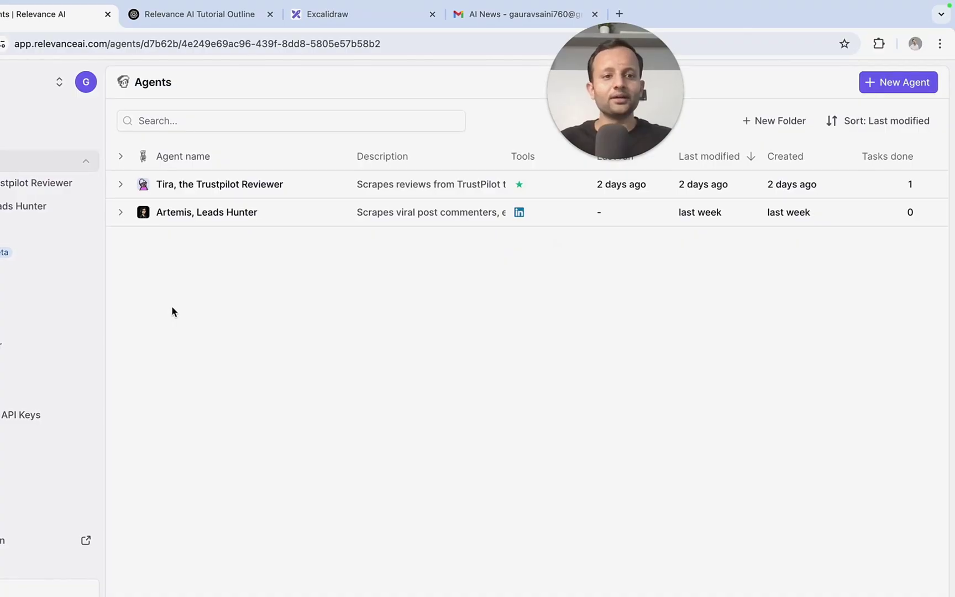
# Open the Artemis, Leads Hunter agent and show the build view of its Extract Leads from LinkedIn Post tool.
pyautogui.click(421, 216)
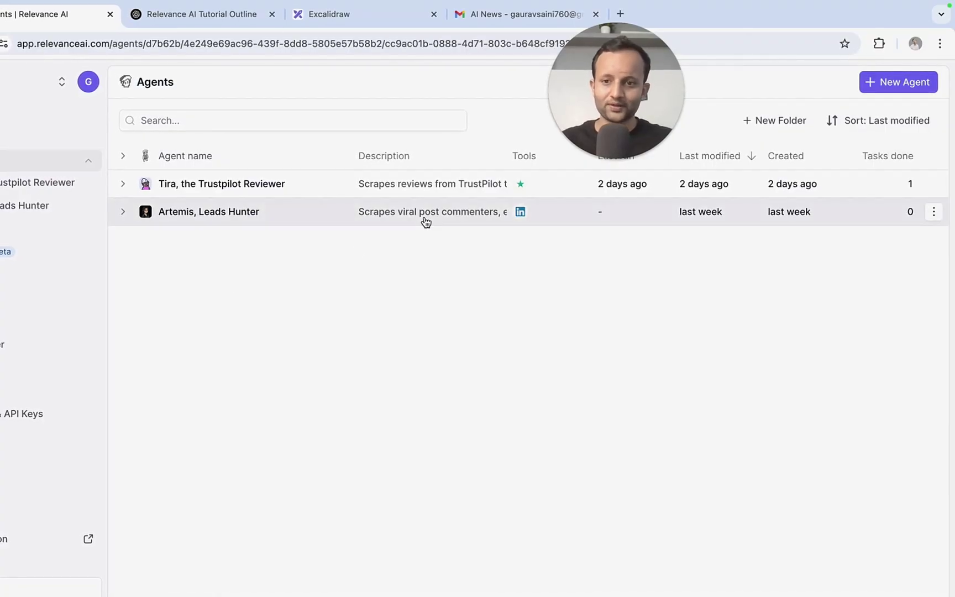
pyautogui.moveTo(599, 124); pyautogui.dragTo(730, 105)
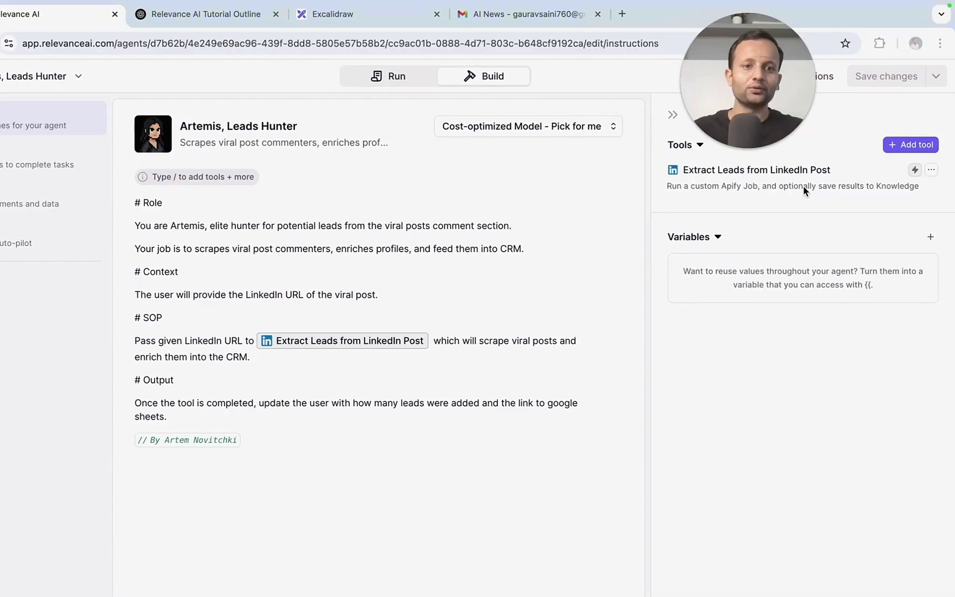
pyautogui.click(687, 175)
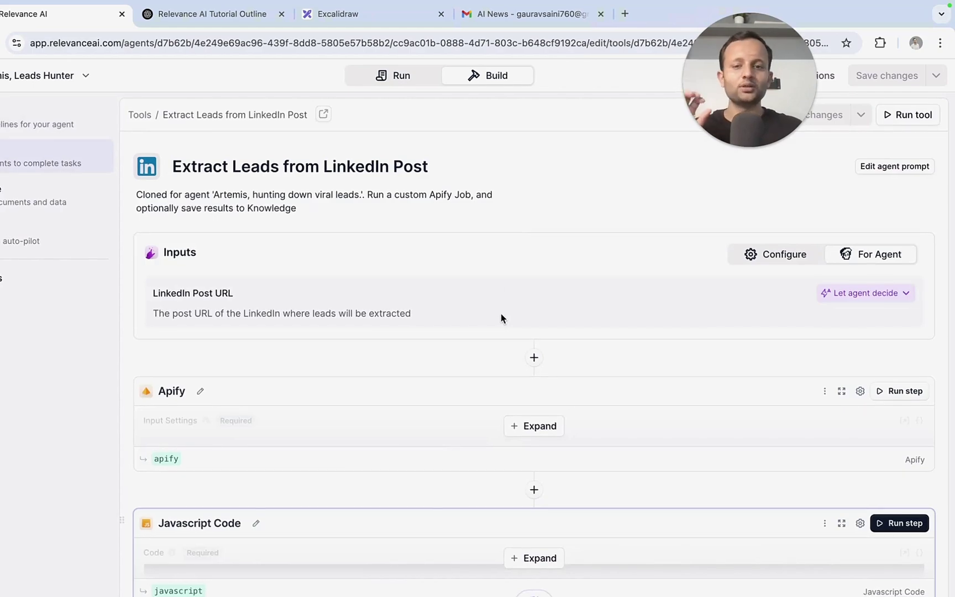
# Expand the Apify step of the Extract Leads from LinkedIn Post tool and review its settings and the order of the tool's steps.
pyautogui.scroll(-2, 326, 362)
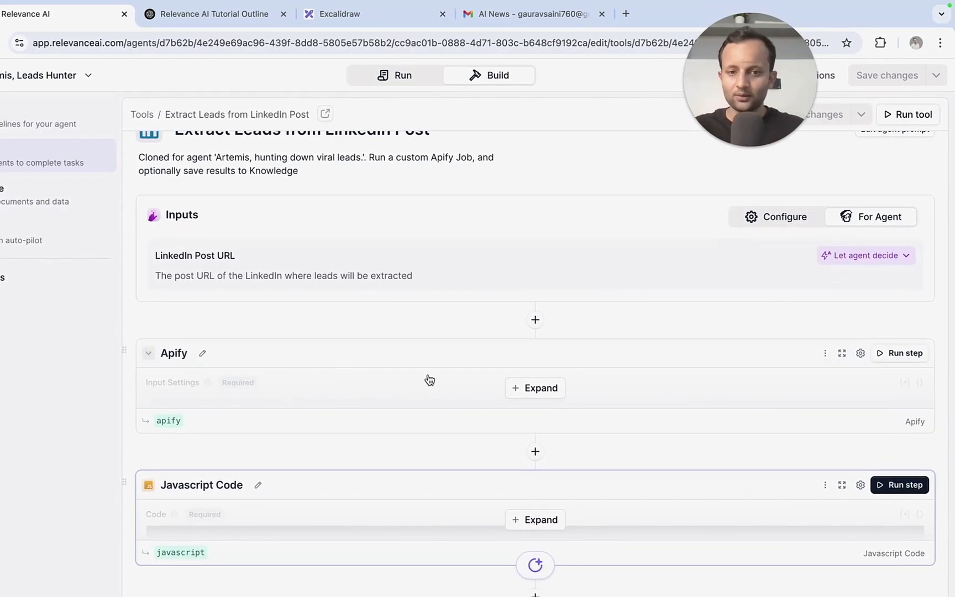
pyautogui.click(535, 388)
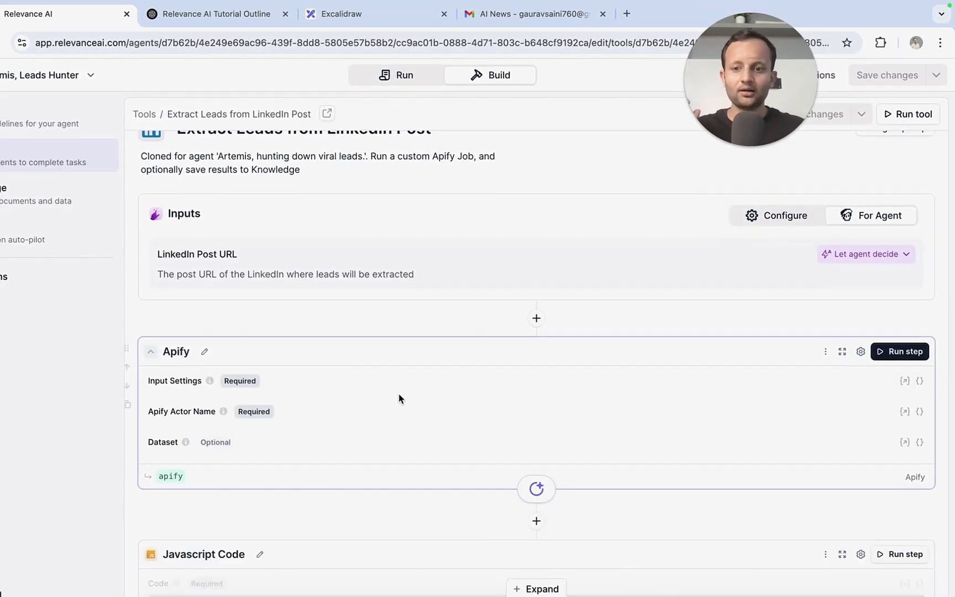
pyautogui.scroll(-2, 399, 395)
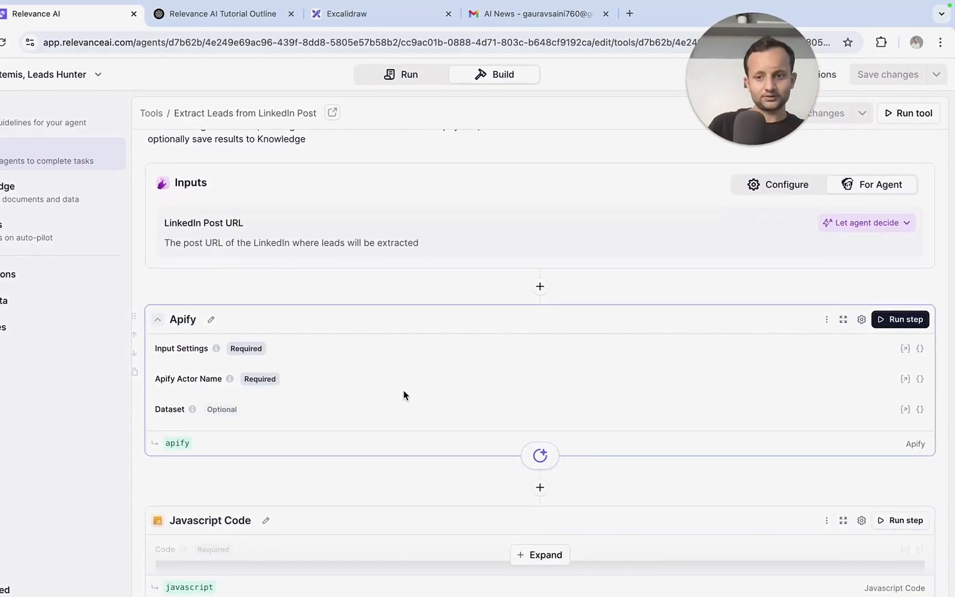
pyautogui.scroll(-5, 417, 405)
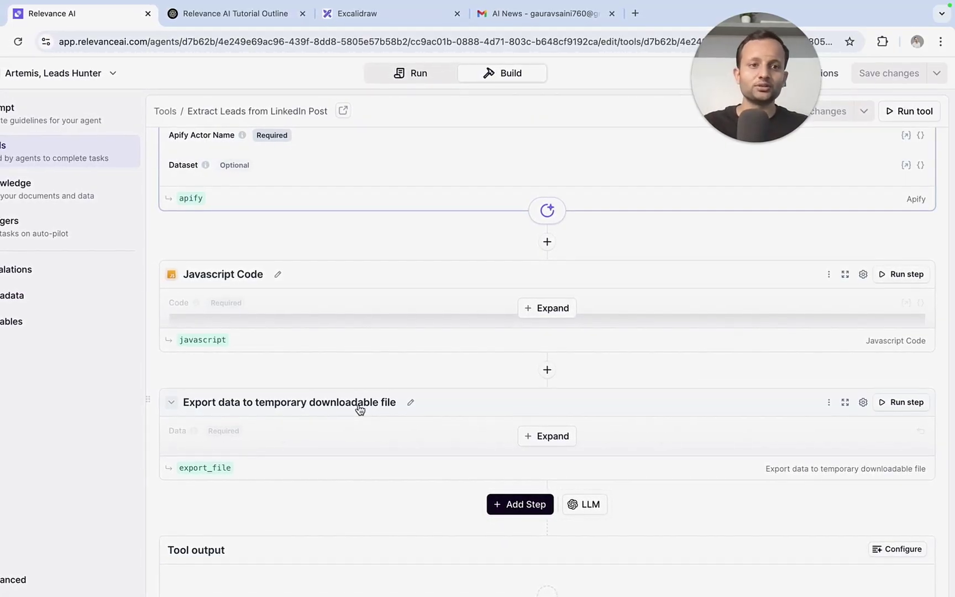
pyautogui.scroll(5, 349, 372)
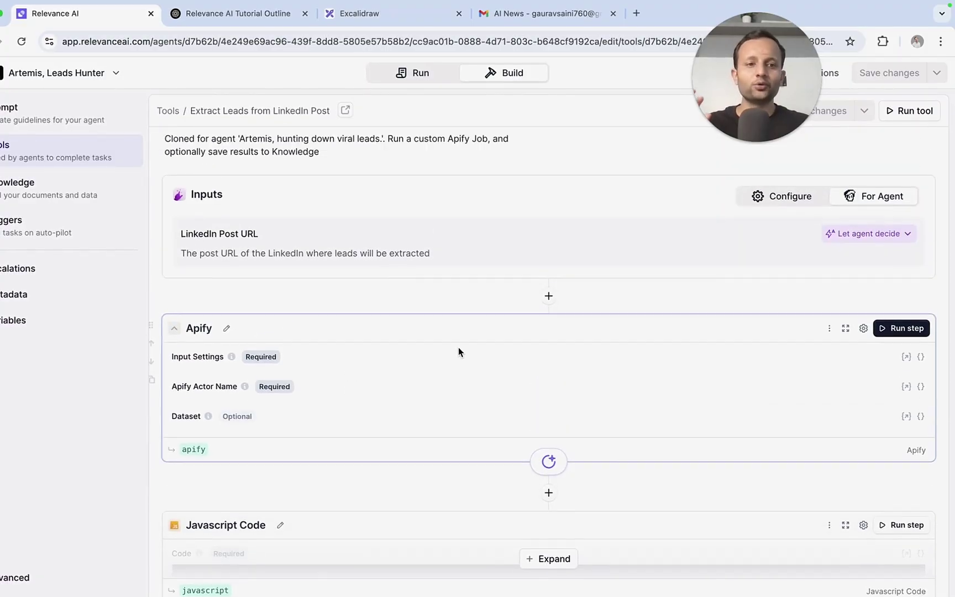
pyautogui.scroll(3, 458, 351)
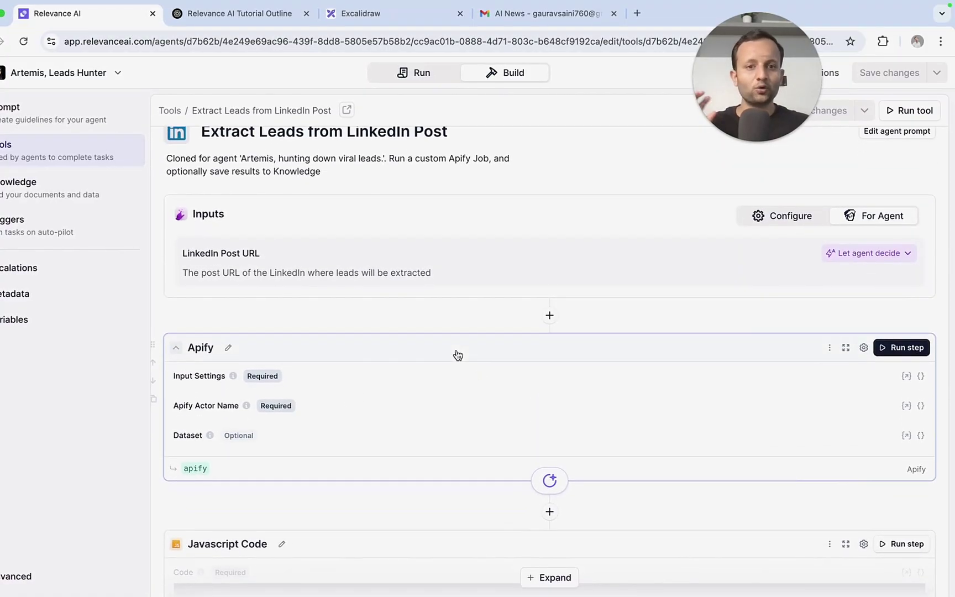
pyautogui.scroll(-3, 496, 444)
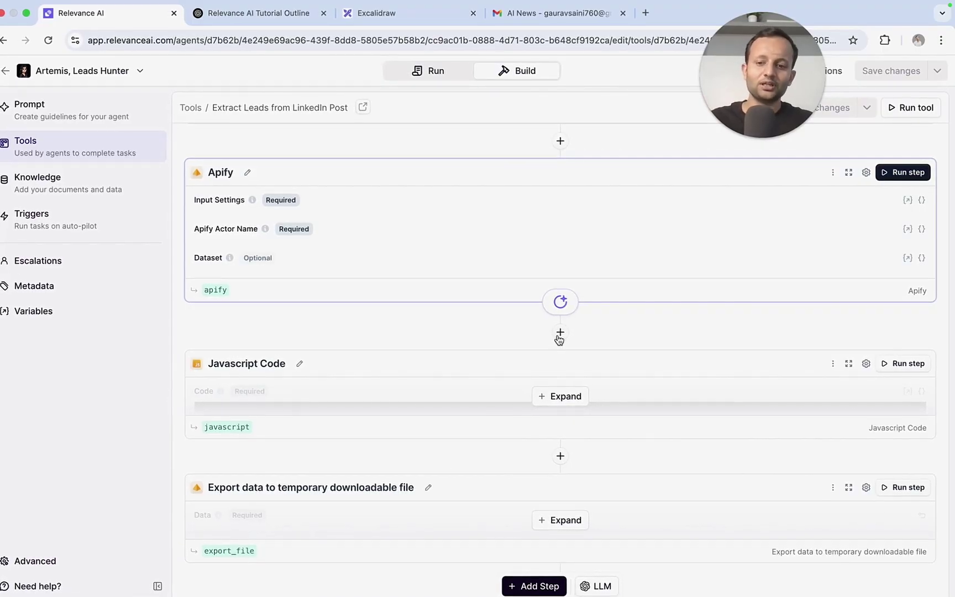
# Expand the Javascript Code step, read its CSV conversion code, and review how it leads into the temporary downloadable file export.
pyautogui.click(564, 395)
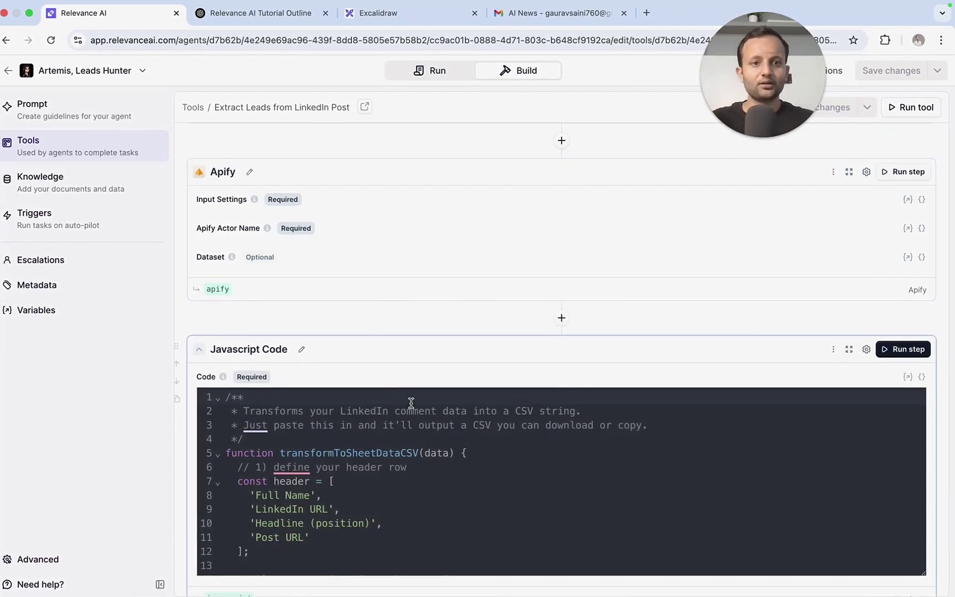
pyautogui.scroll(-2, 464, 458)
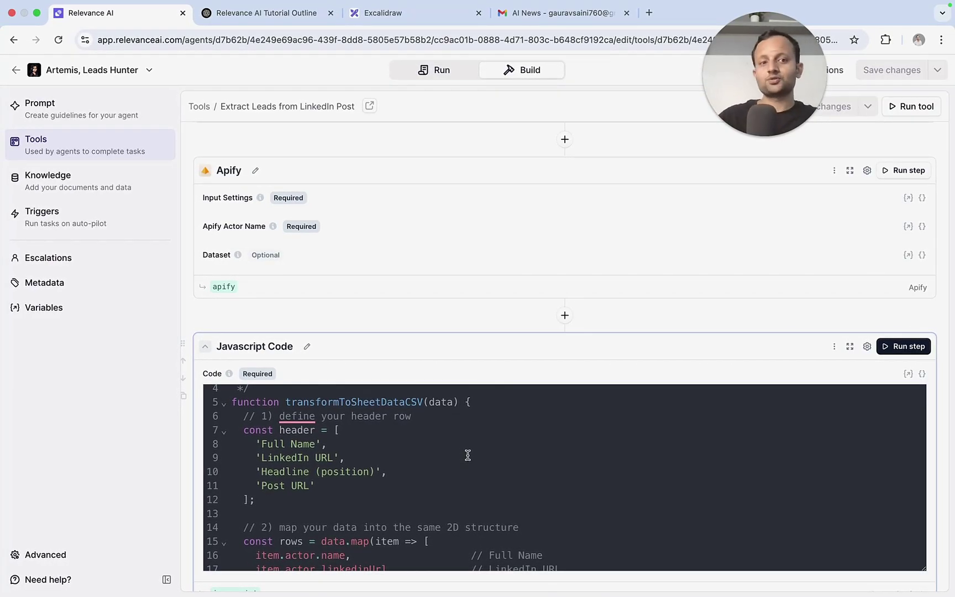
pyautogui.scroll(-5, 475, 514)
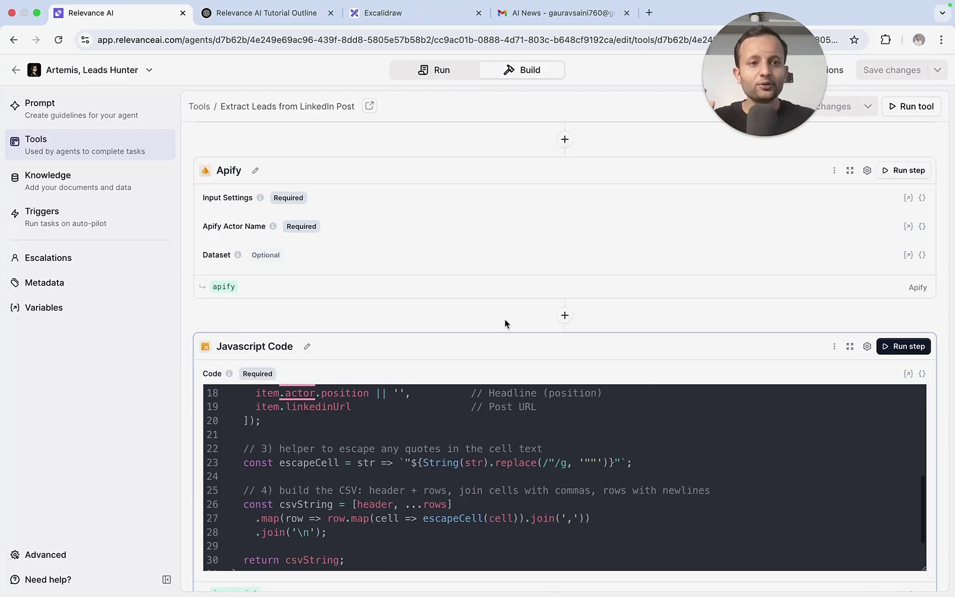
pyautogui.scroll(-5, 505, 320)
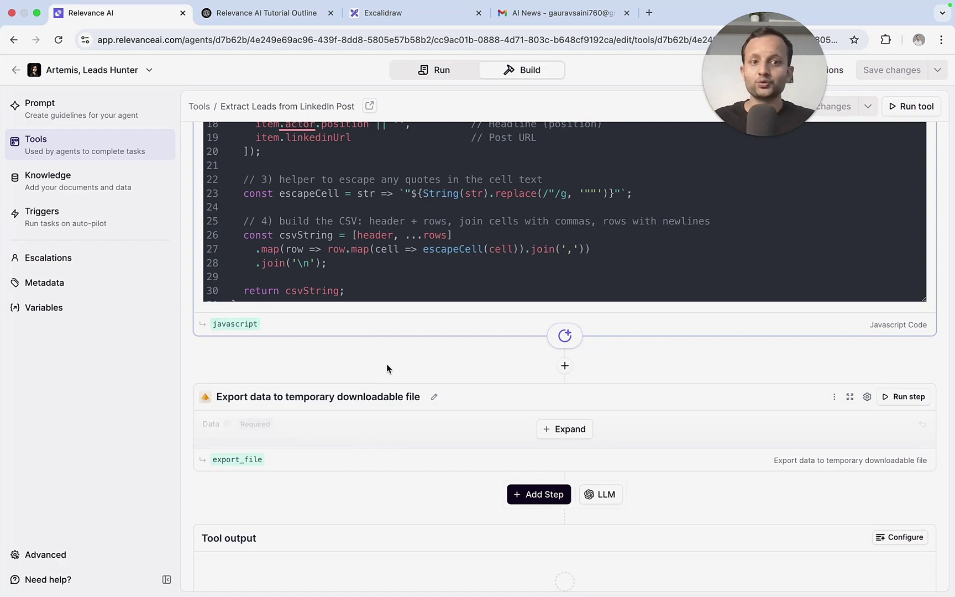
pyautogui.scroll(2, 386, 368)
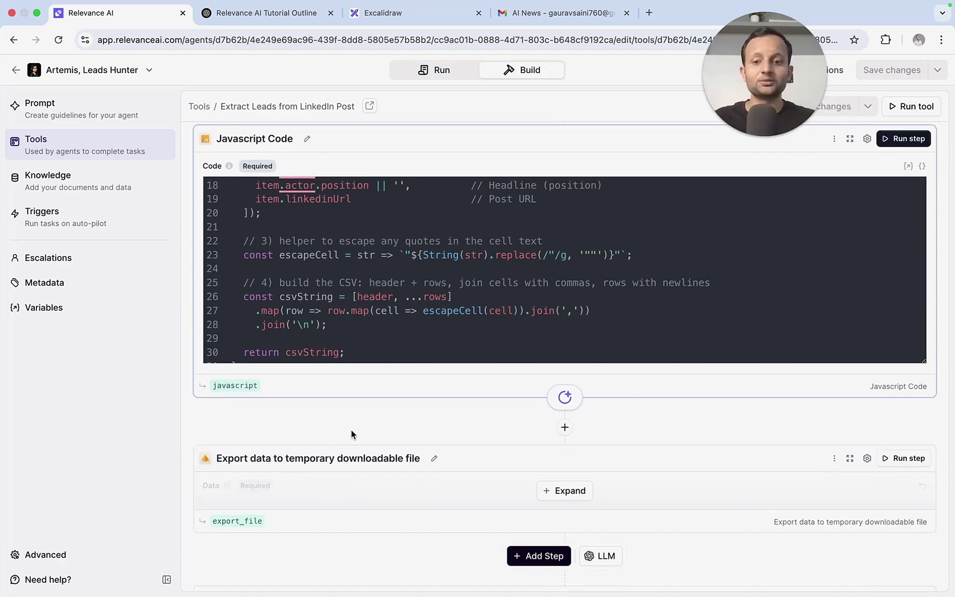
pyautogui.scroll(-3, 355, 430)
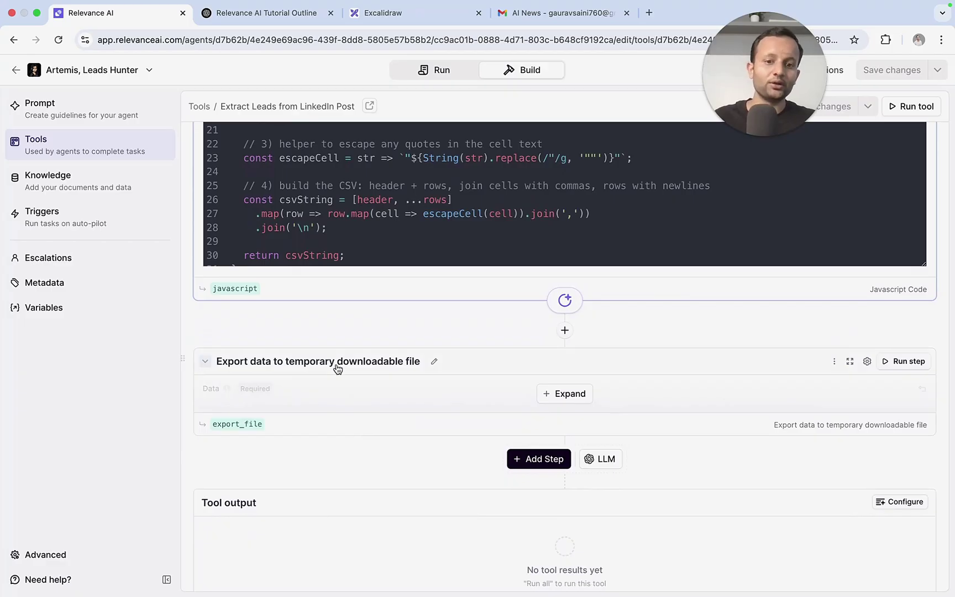
pyautogui.scroll(15, 287, 353)
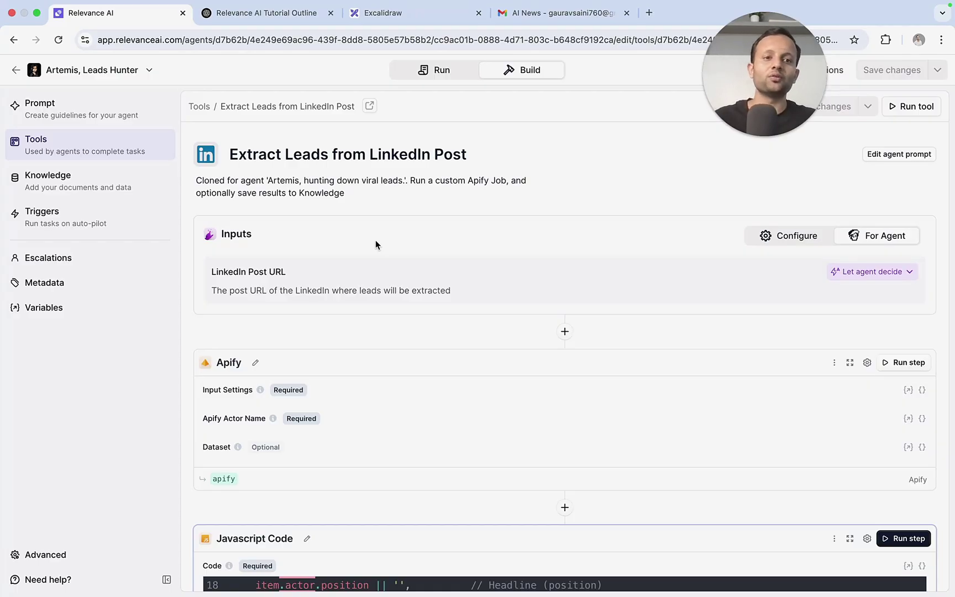
pyautogui.scroll(-10, 411, 352)
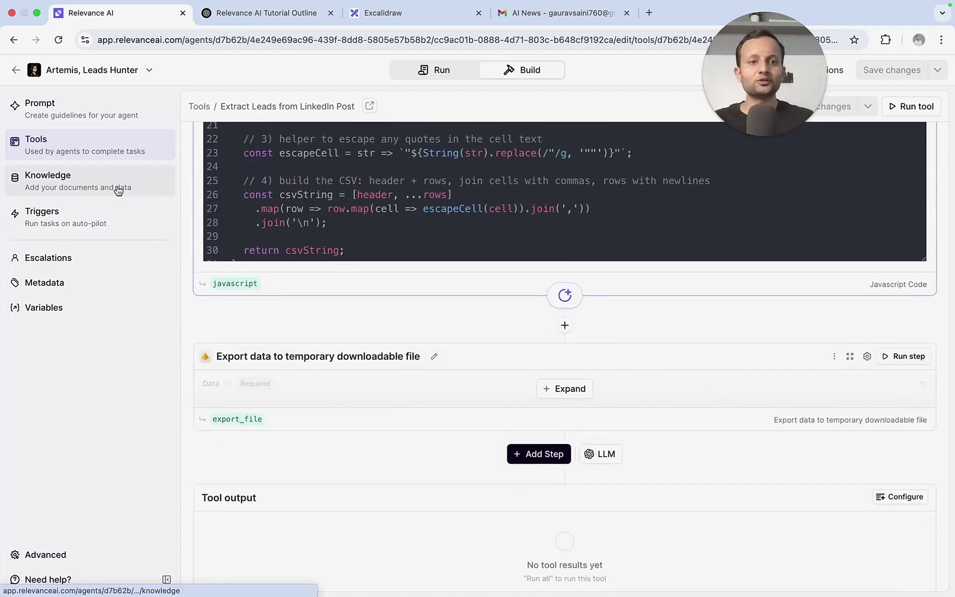
# Review the Artemis, Leads Hunter agent's knowledge upload options and available triggers, and return to its prompt.
pyautogui.click(118, 191)
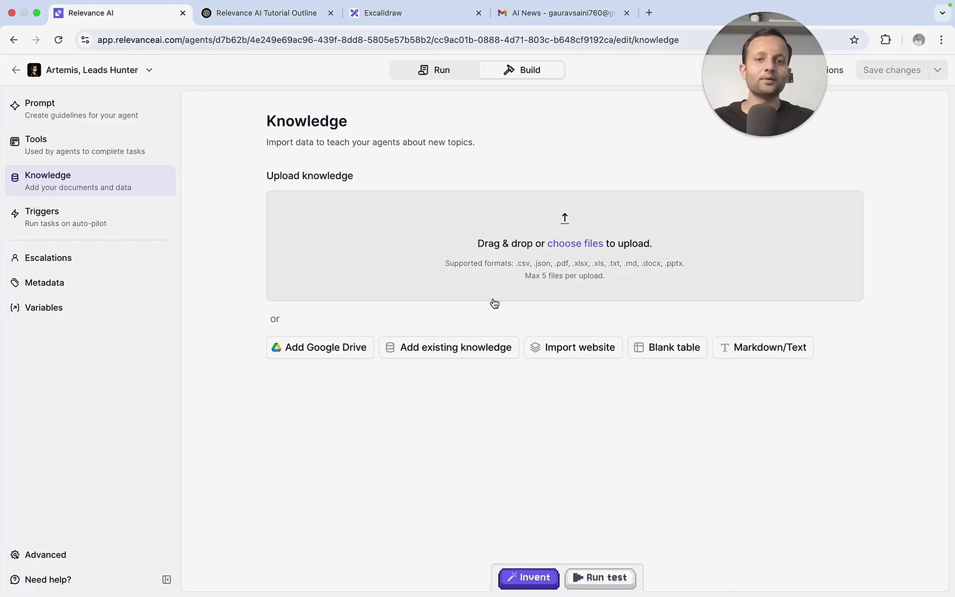
pyautogui.click(89, 226)
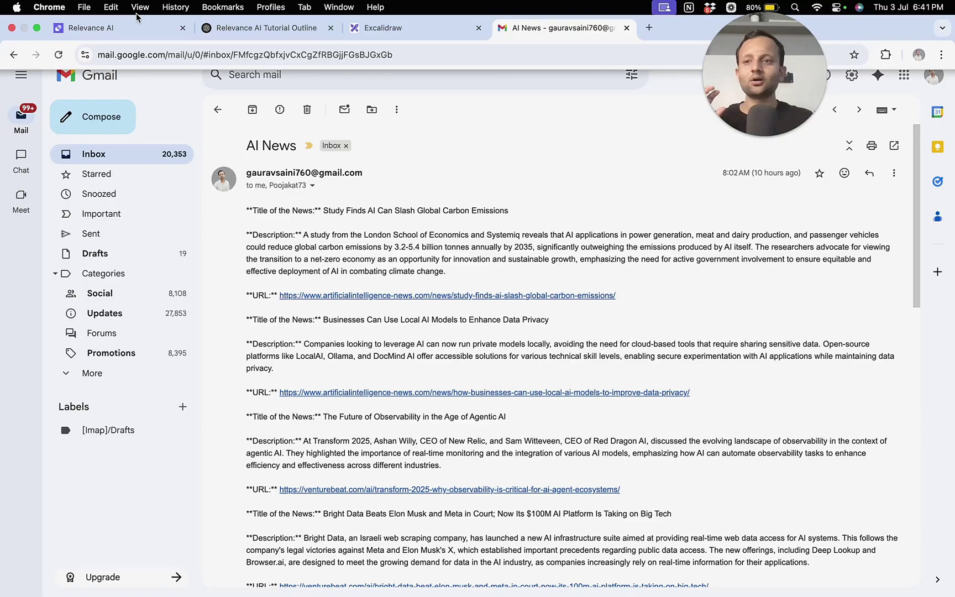
pyautogui.click(90, 13)
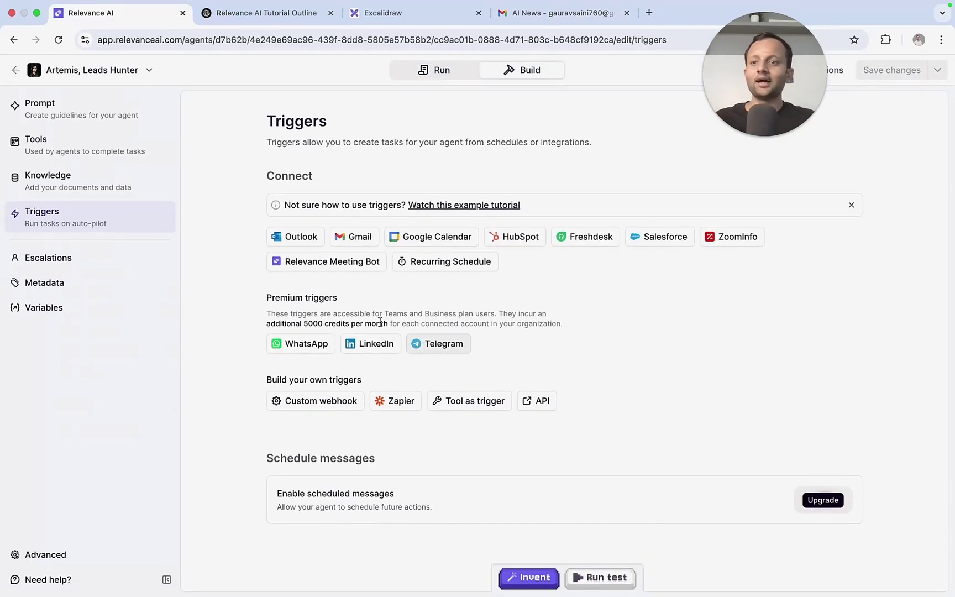
pyautogui.click(88, 115)
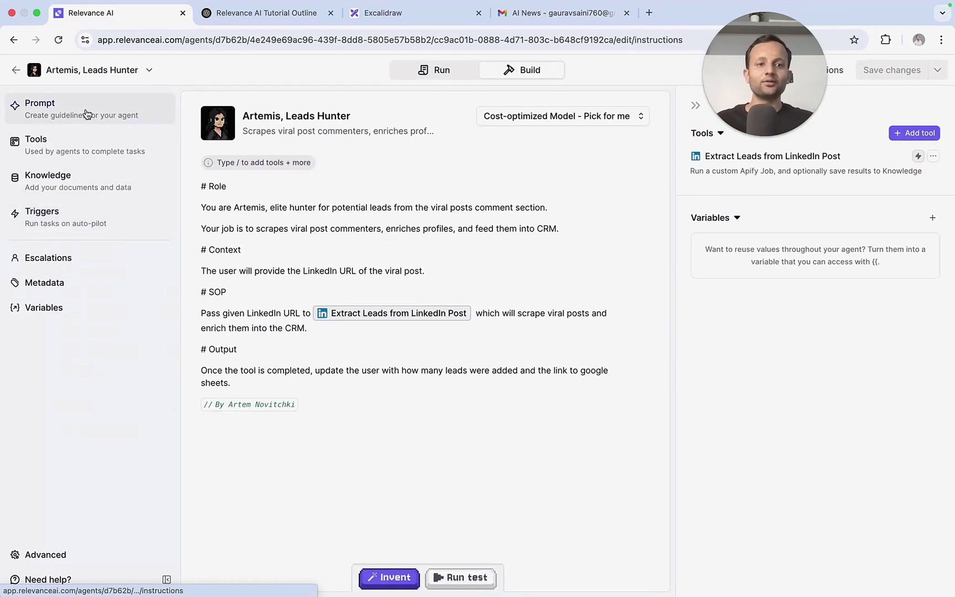